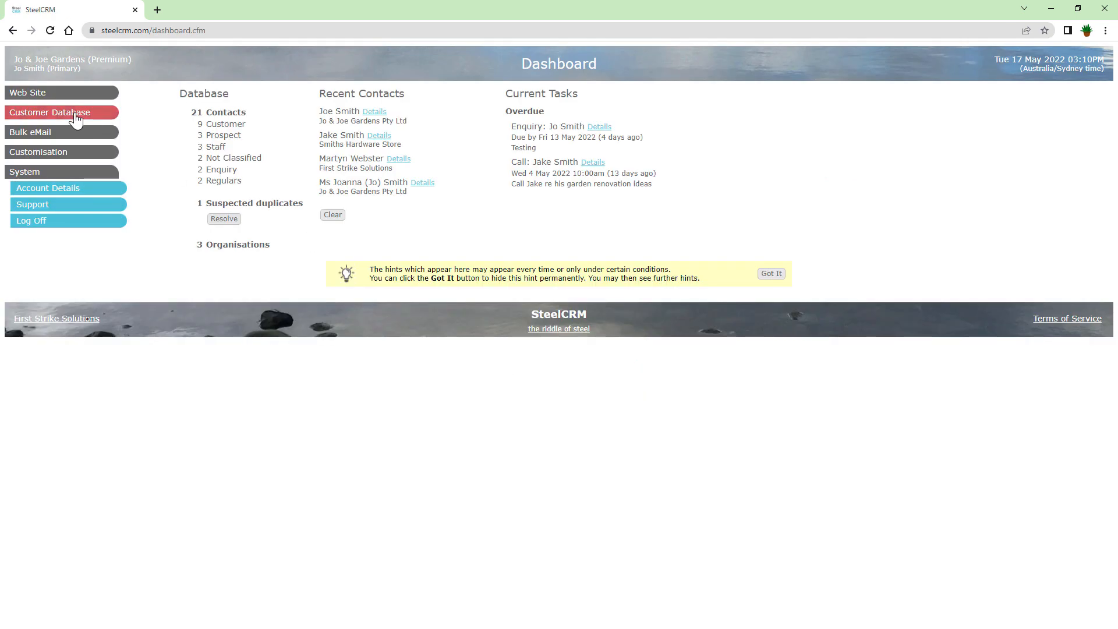
Open the Find Locations search page from the Customer Database section.
{"action": "left_click", "coordinate": [73, 116]}
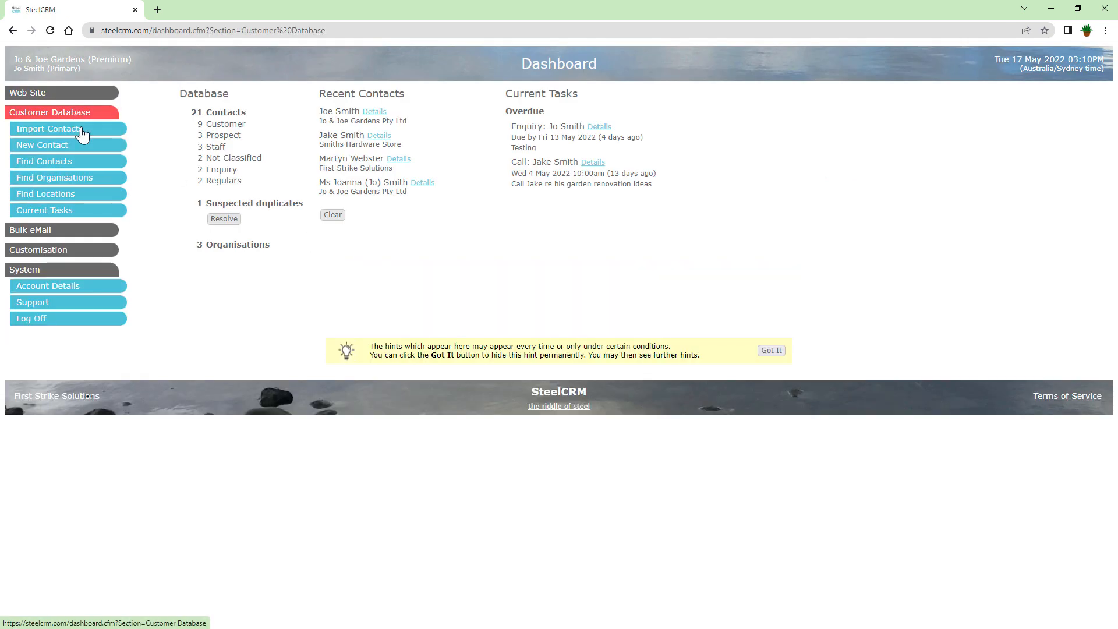
{"action": "left_click", "coordinate": [95, 201]}
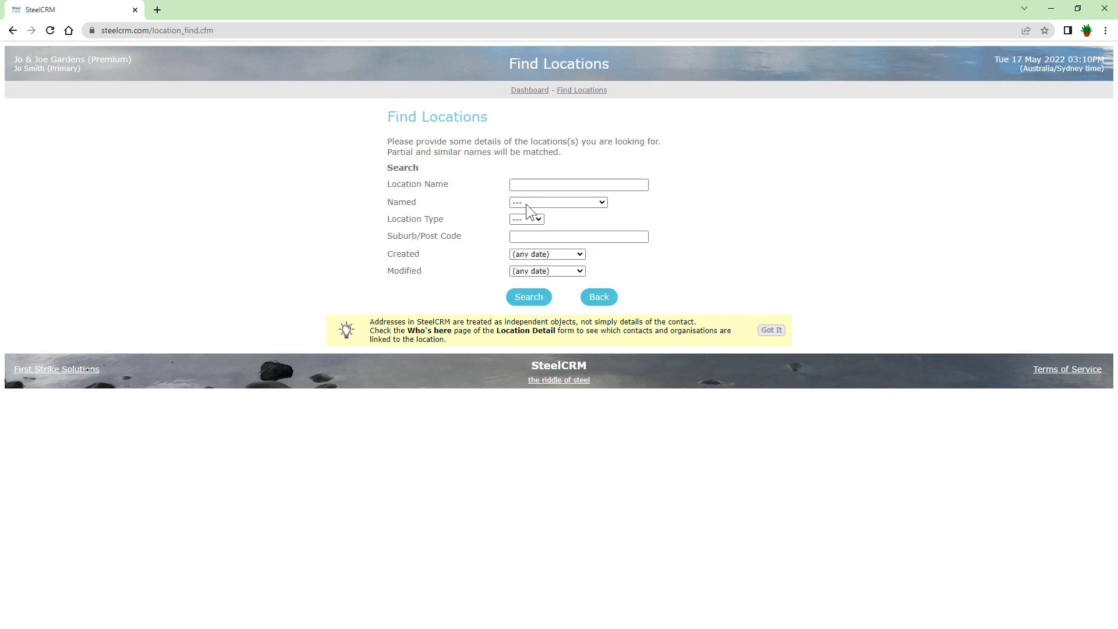
Run a location search with Named and Location Type left at '---' to list all 4 locations.
{"action": "left_click", "coordinate": [575, 203]}
{"action": "left_click", "coordinate": [577, 200]}
{"action": "left_click", "coordinate": [537, 218]}
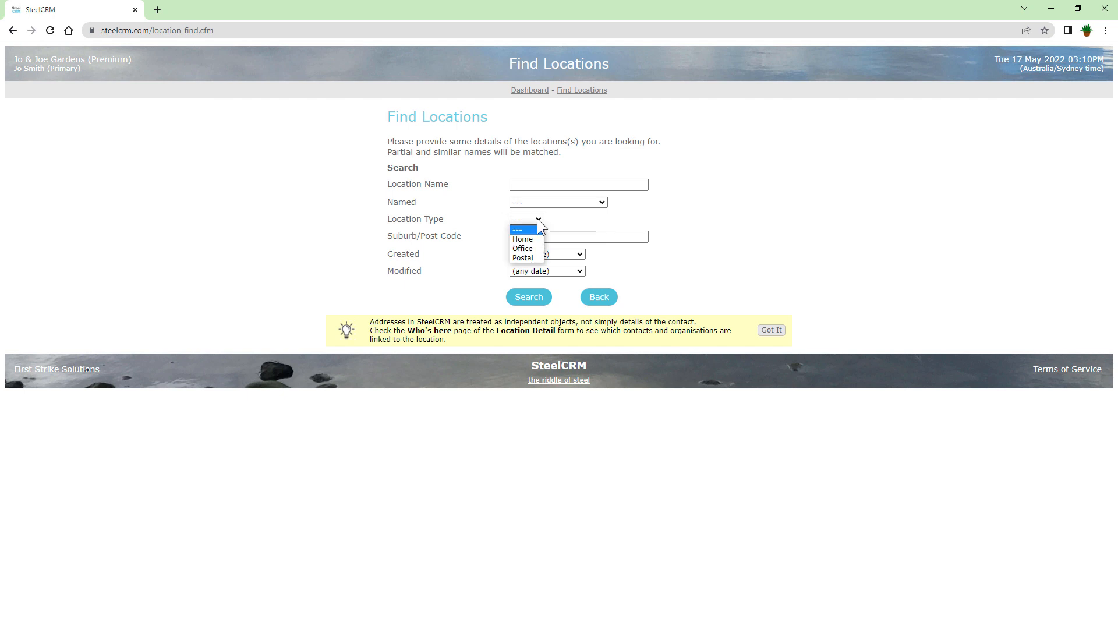
{"action": "left_click", "coordinate": [537, 218]}
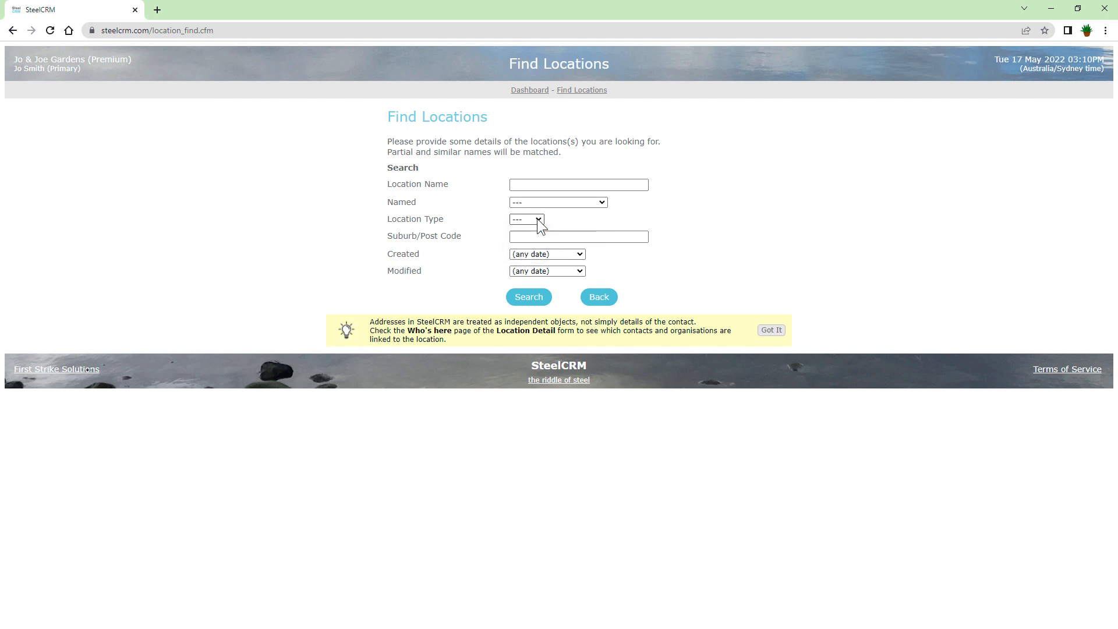
{"action": "left_click", "coordinate": [528, 297]}
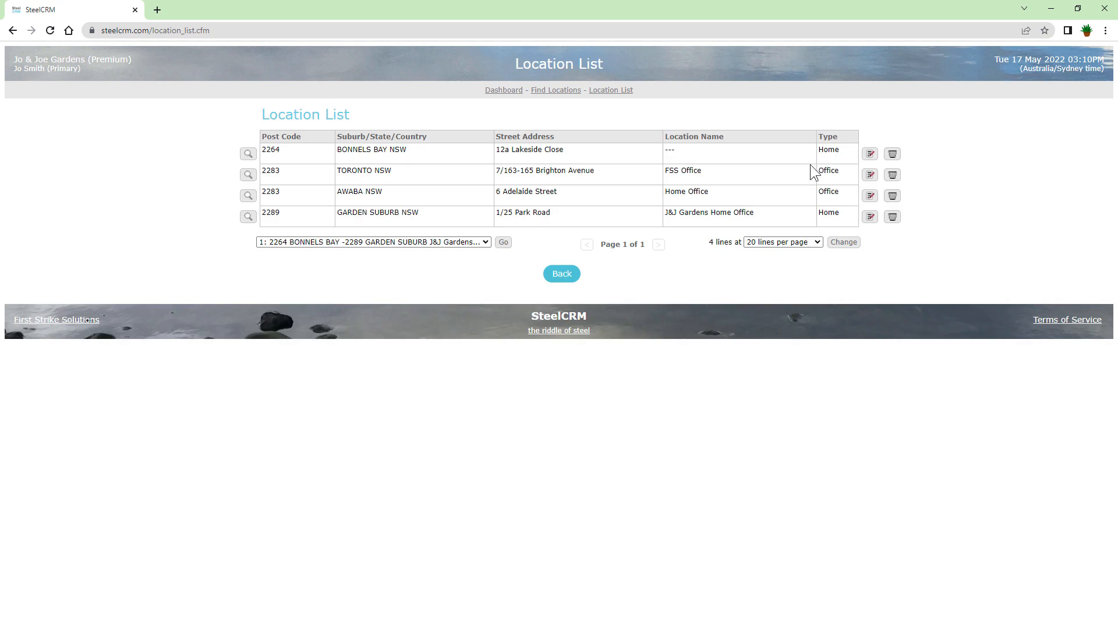
Open the contact linked to the first Home location via its Who's here list for editing.
{"action": "left_click", "coordinate": [874, 157]}
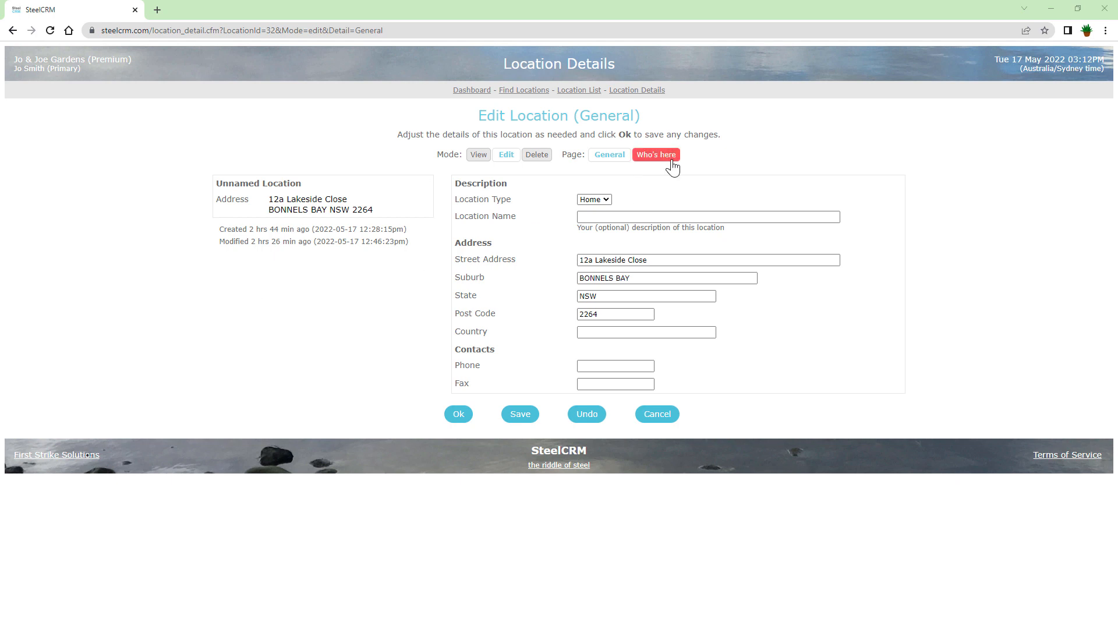
{"action": "left_click", "coordinate": [671, 164]}
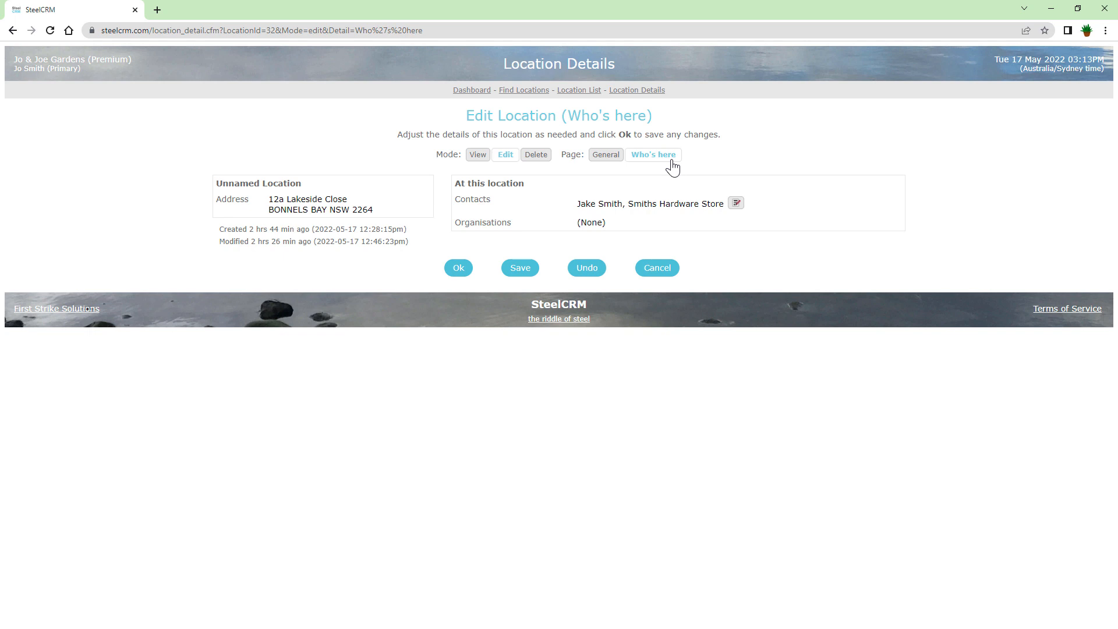
{"action": "left_click", "coordinate": [736, 204]}
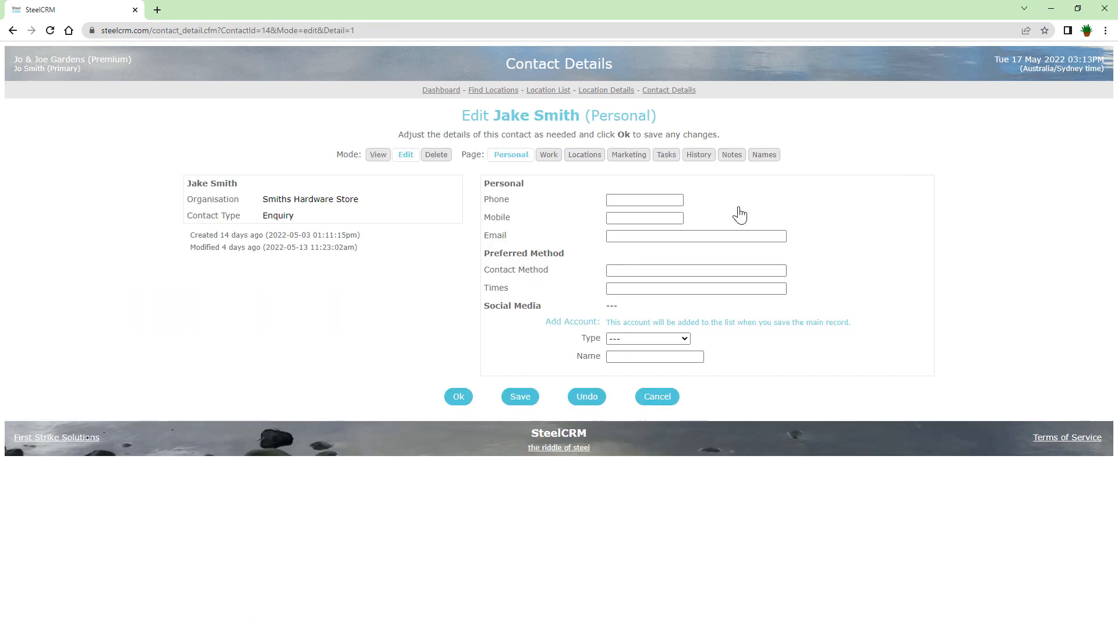
View the contact's Location Type choices (Home, Office, Postal) unchanged, then return to the Dashboard.
{"action": "left_click", "coordinate": [583, 155]}
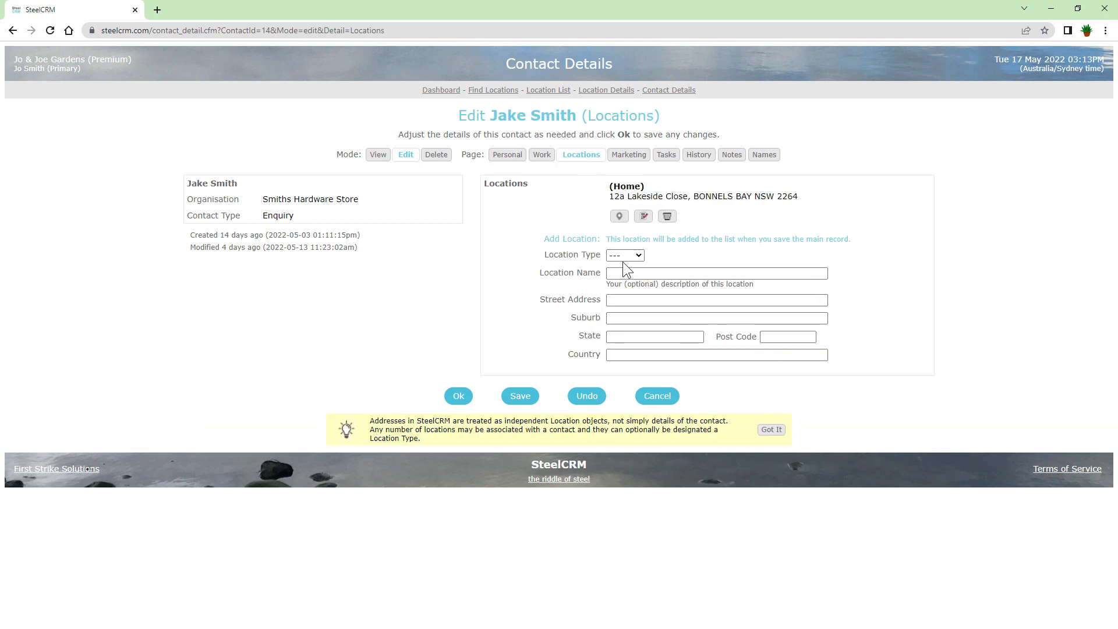
{"action": "left_click", "coordinate": [640, 257]}
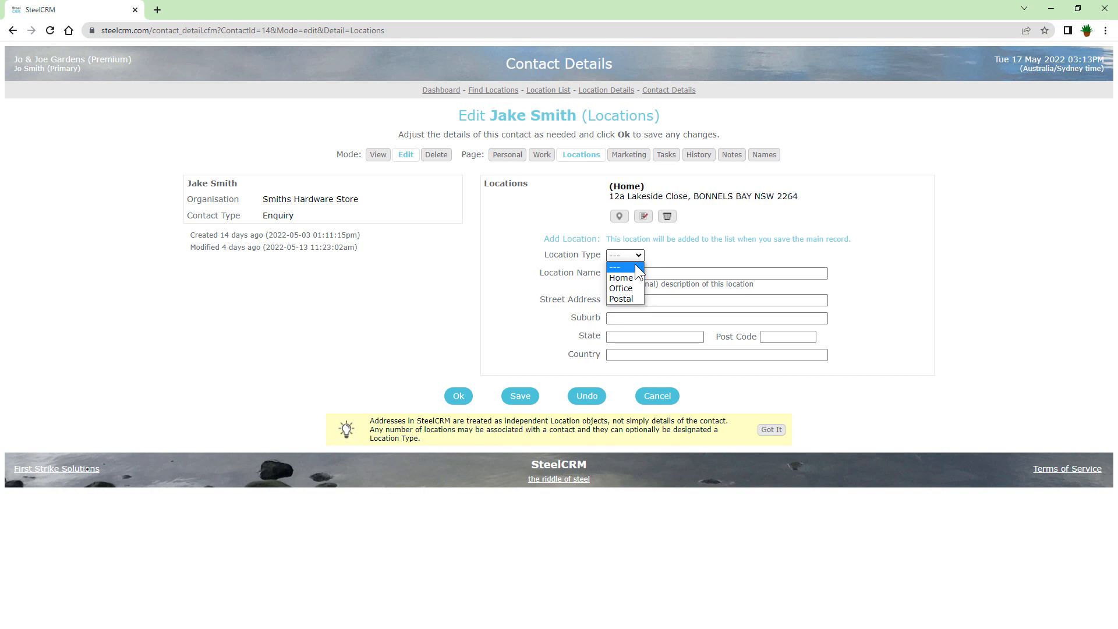
{"action": "left_click", "coordinate": [691, 250]}
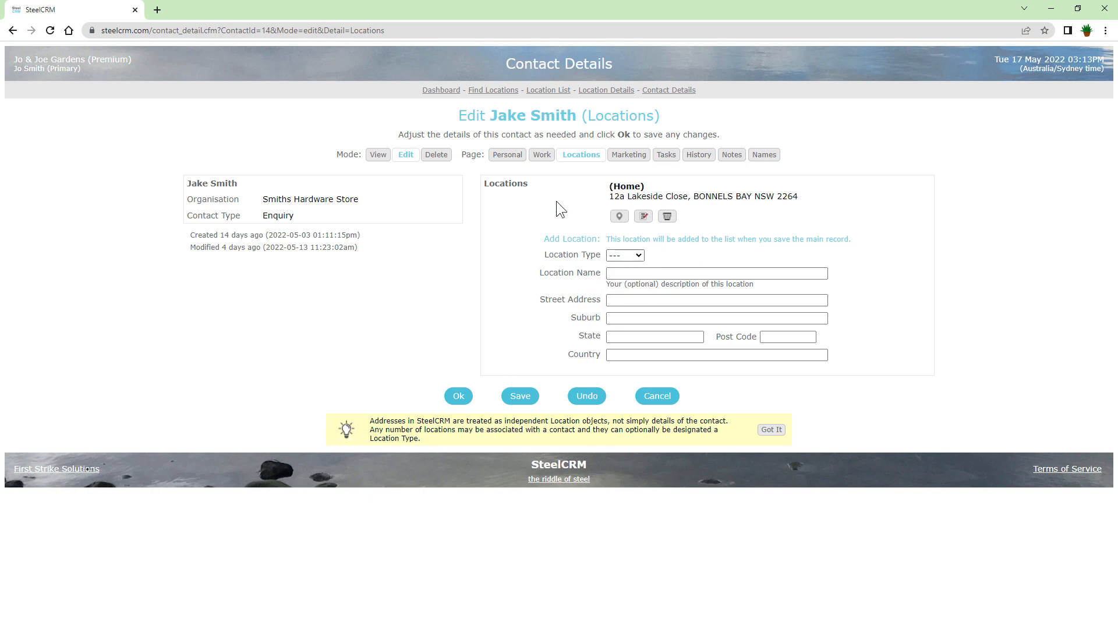
{"action": "left_click", "coordinate": [441, 91]}
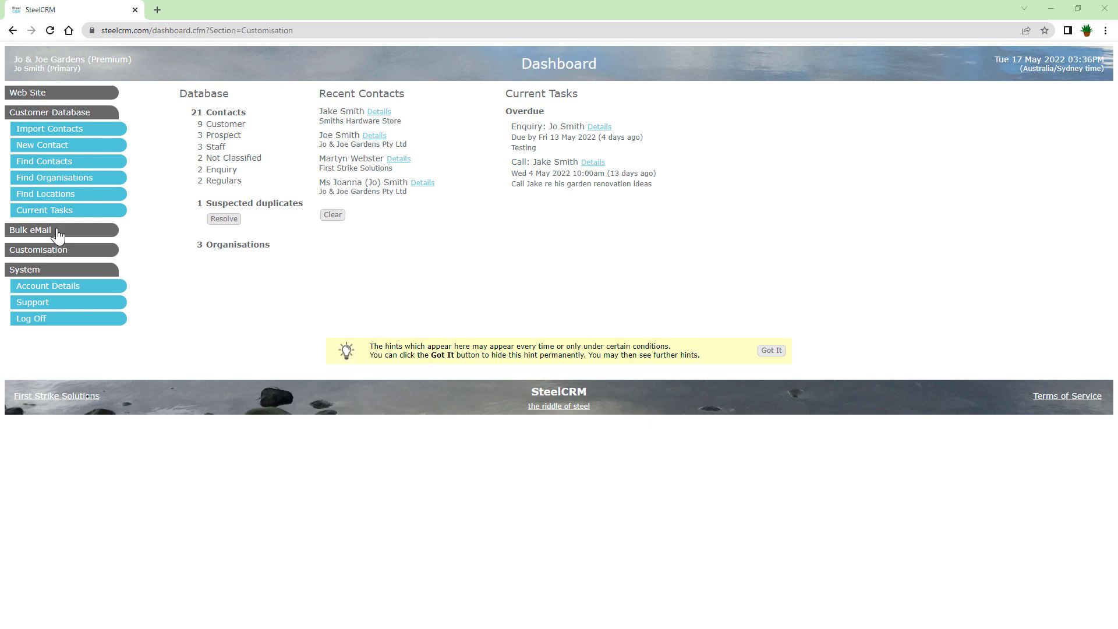
Start a new location type from Customisation's Location Types list.
{"action": "left_click", "coordinate": [83, 255]}
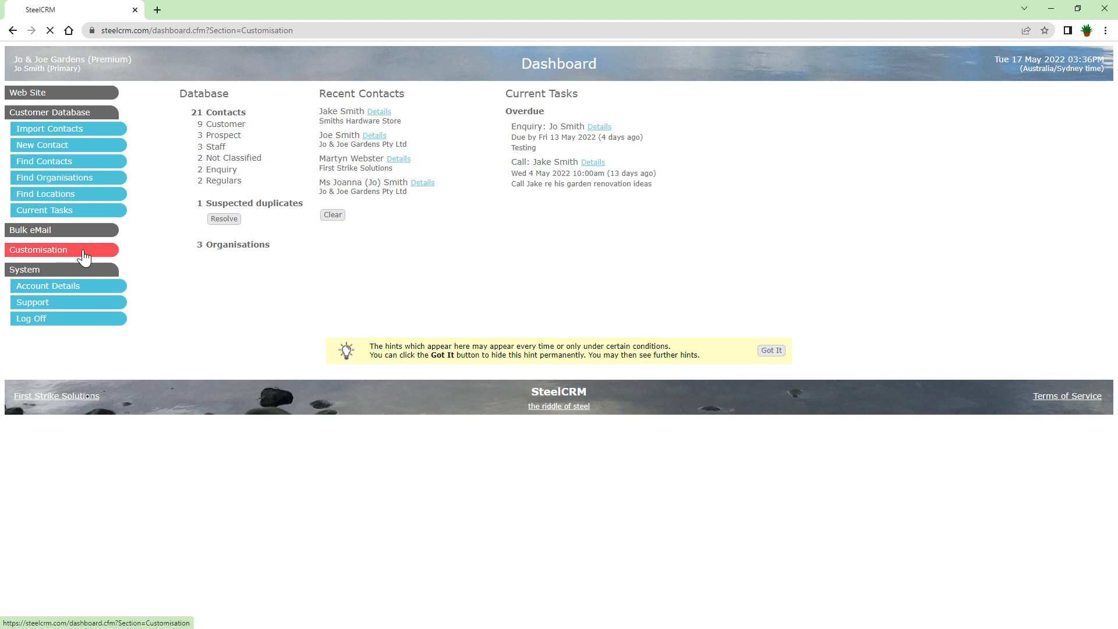
{"action": "left_click", "coordinate": [77, 286]}
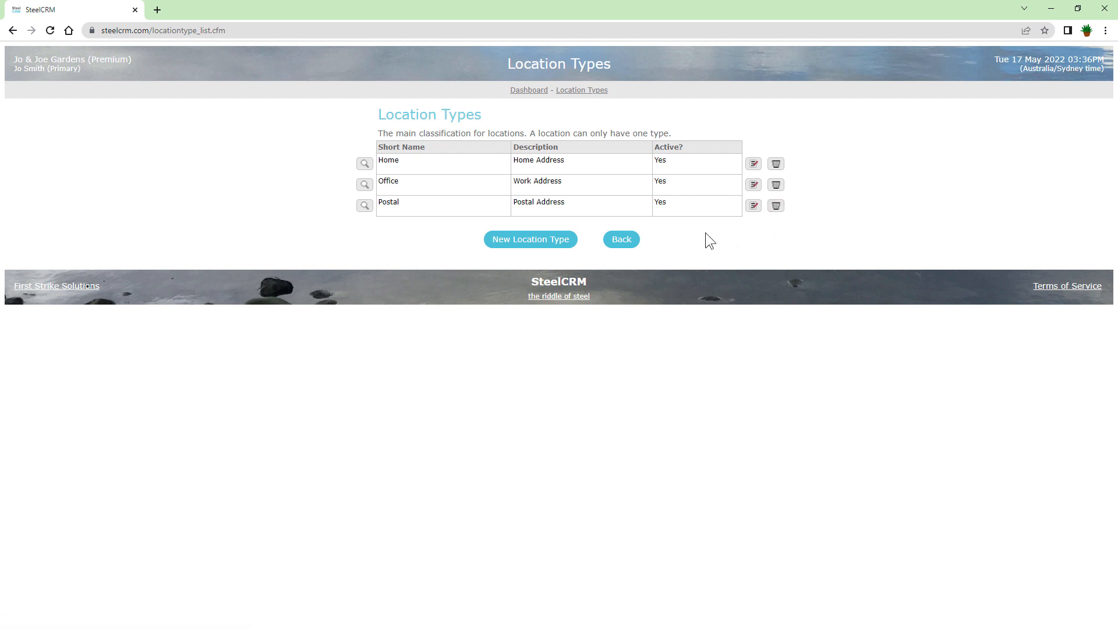
{"action": "left_click", "coordinate": [542, 247]}
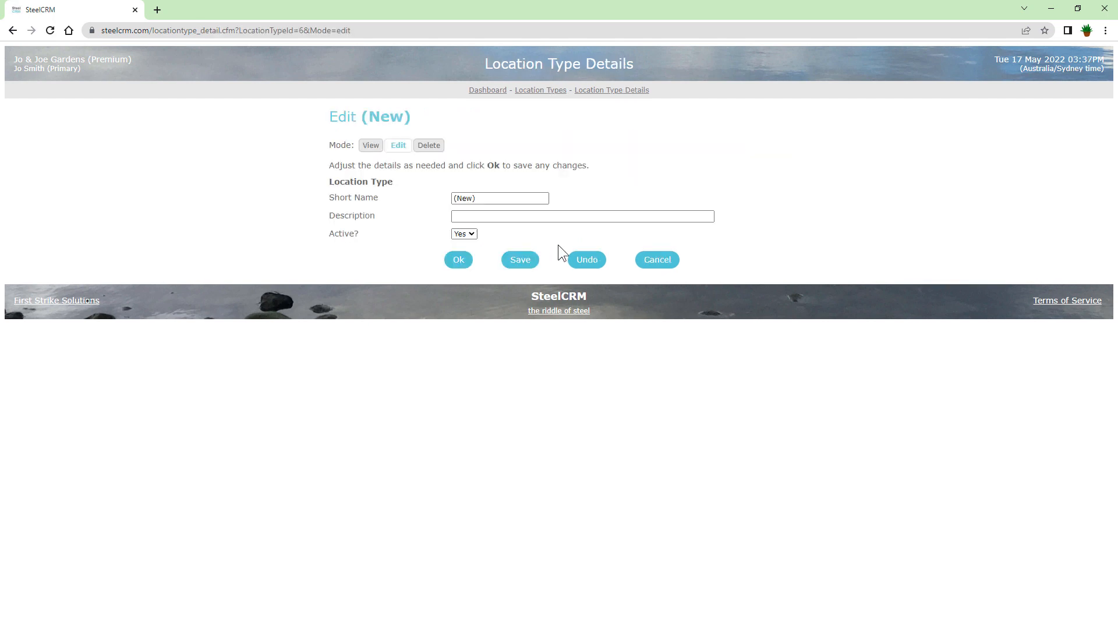
Save a new active location type with short name Shop.
{"action": "left_click", "coordinate": [515, 216]}
{"action": "left_click_drag", "start_coordinate": [485, 199], "coordinate": [437, 192]}
{"action": "left_click", "coordinate": [473, 233]}
{"action": "left_click", "coordinate": [470, 262]}
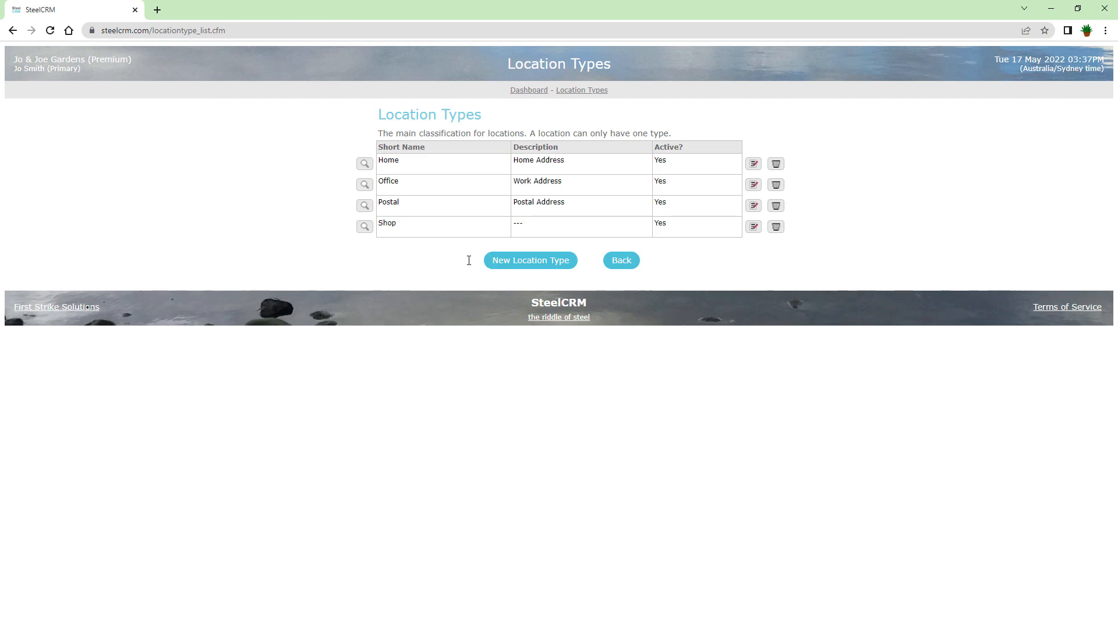
Open the Smiths Hardware Store contact's Locations and choose Shop as the location type.
{"action": "left_click", "coordinate": [623, 266]}
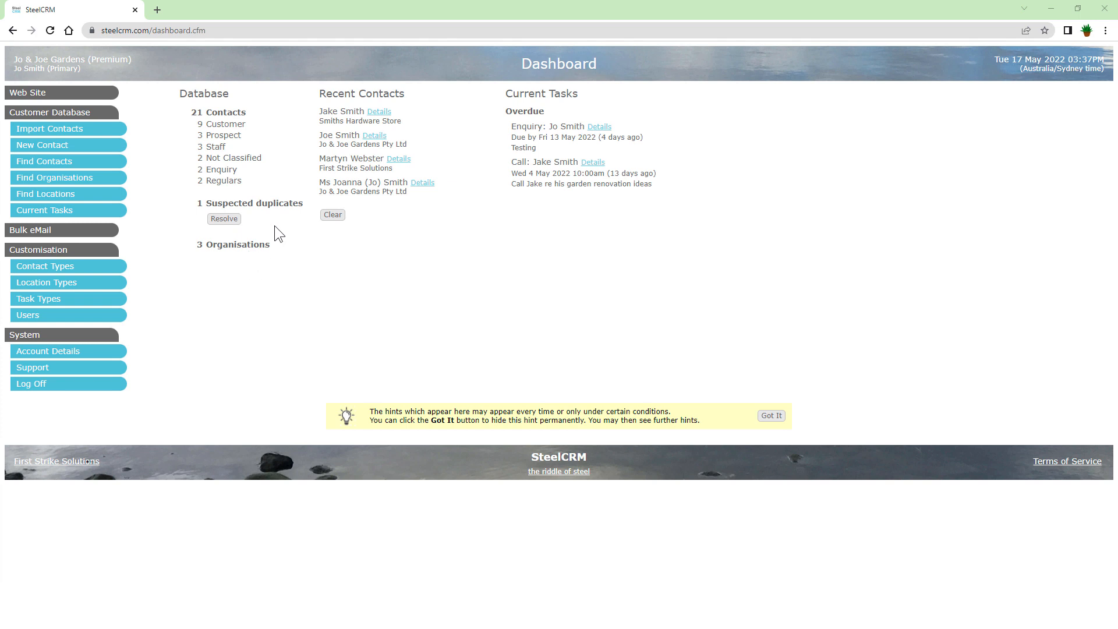
{"action": "left_click", "coordinate": [380, 112]}
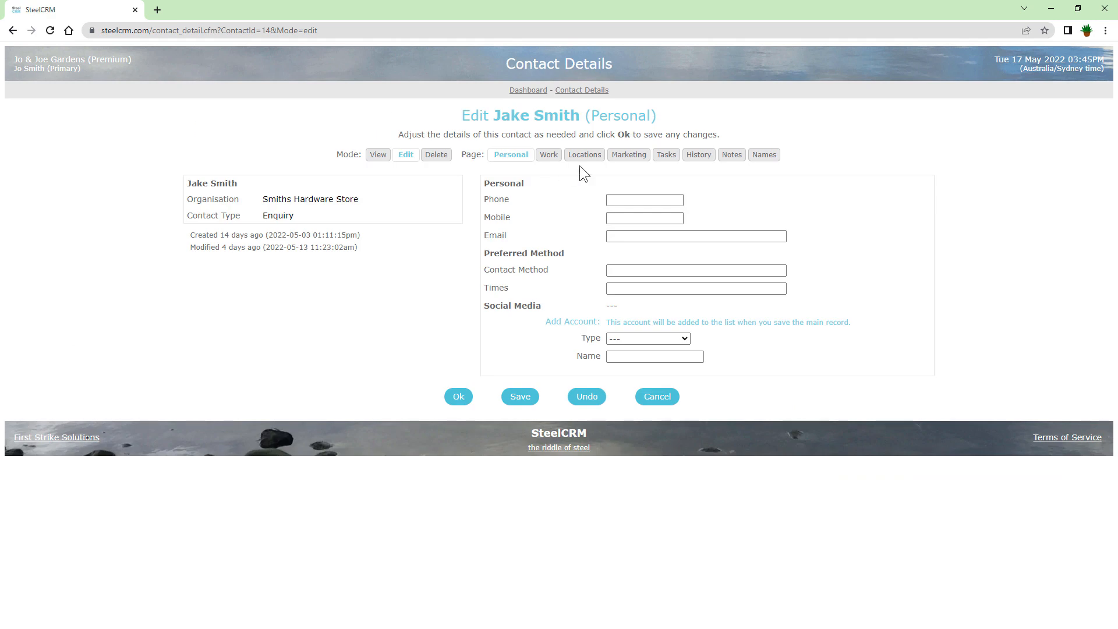
{"action": "left_click", "coordinate": [594, 160]}
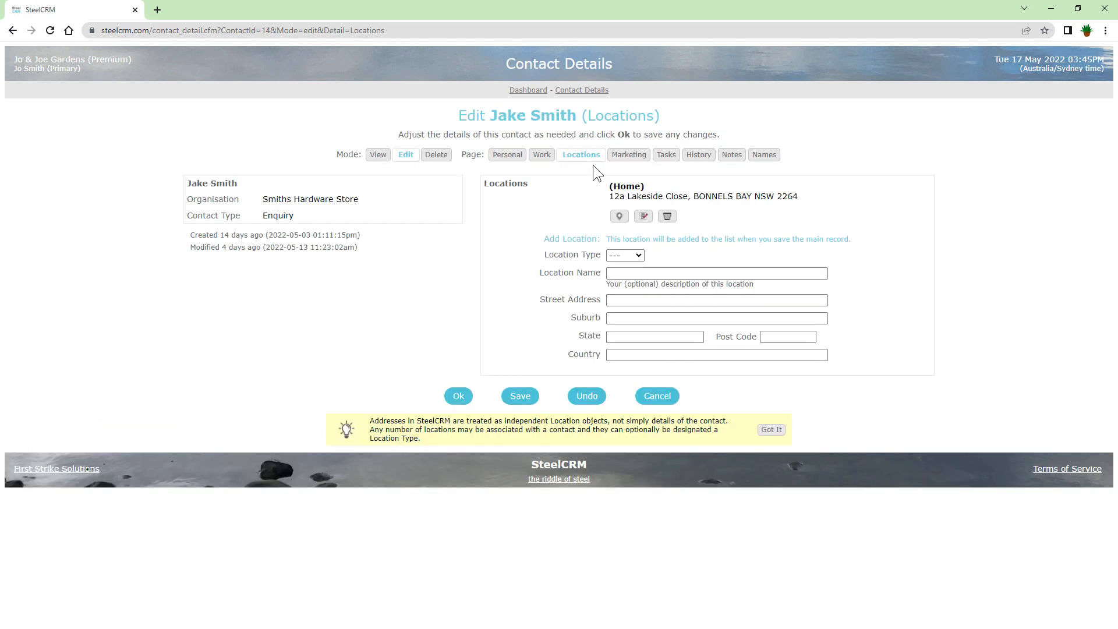
{"action": "left_click", "coordinate": [635, 256]}
{"action": "left_click", "coordinate": [622, 314]}
Save the location named Smiths Hardware Store with its street address, toronto, nsw, 2283.
{"action": "left_click", "coordinate": [706, 273]}
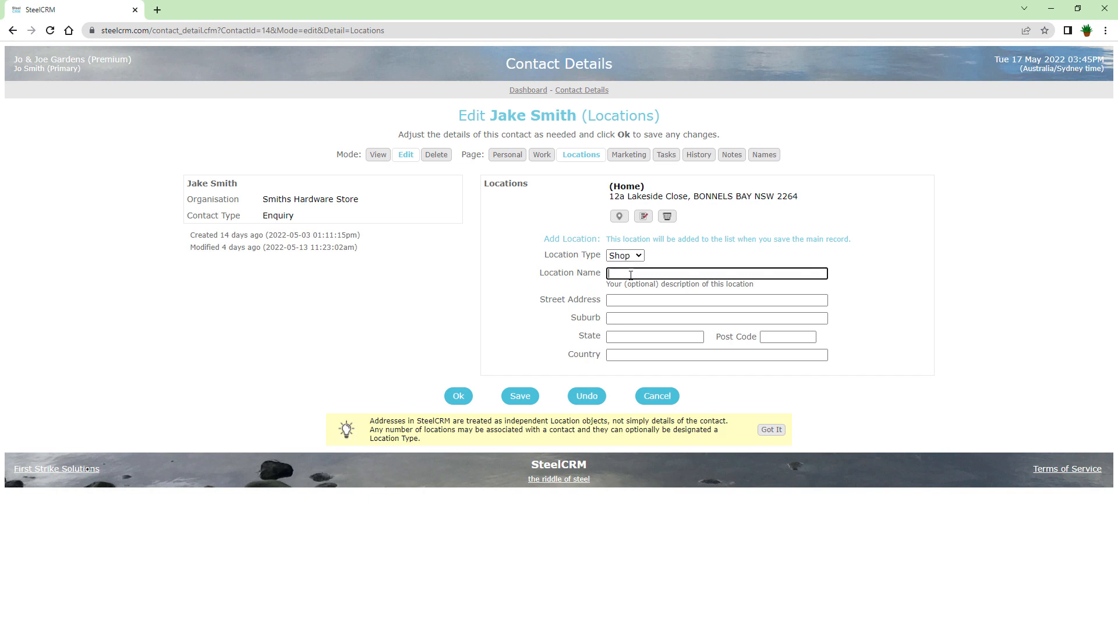
{"action": "type", "text": "Smiths Hardware Store"}
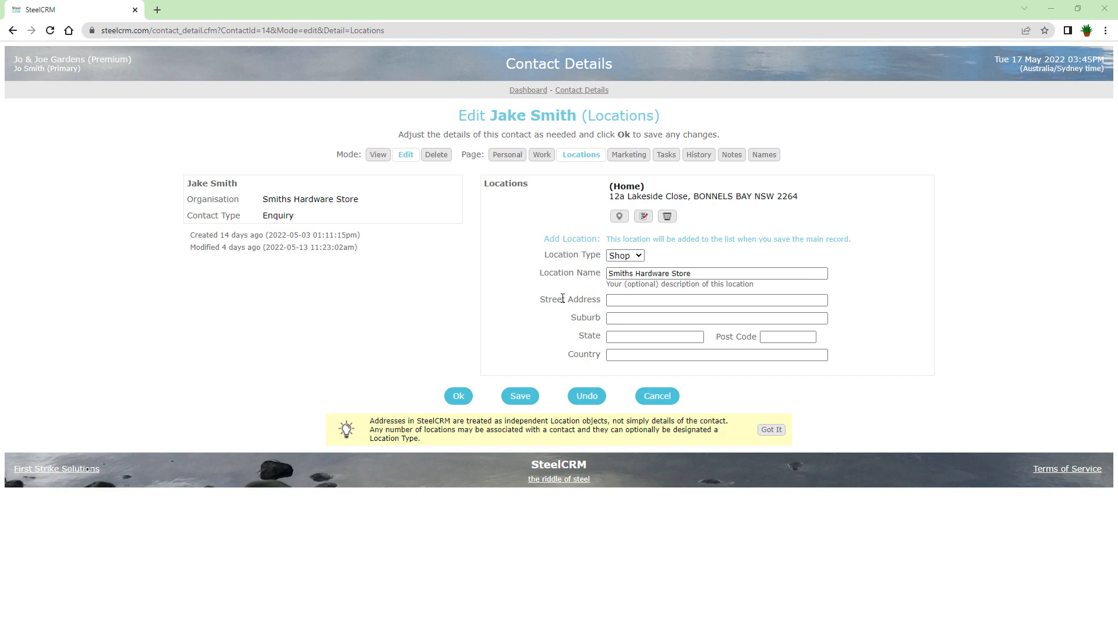
{"action": "left_click", "coordinate": [620, 301]}
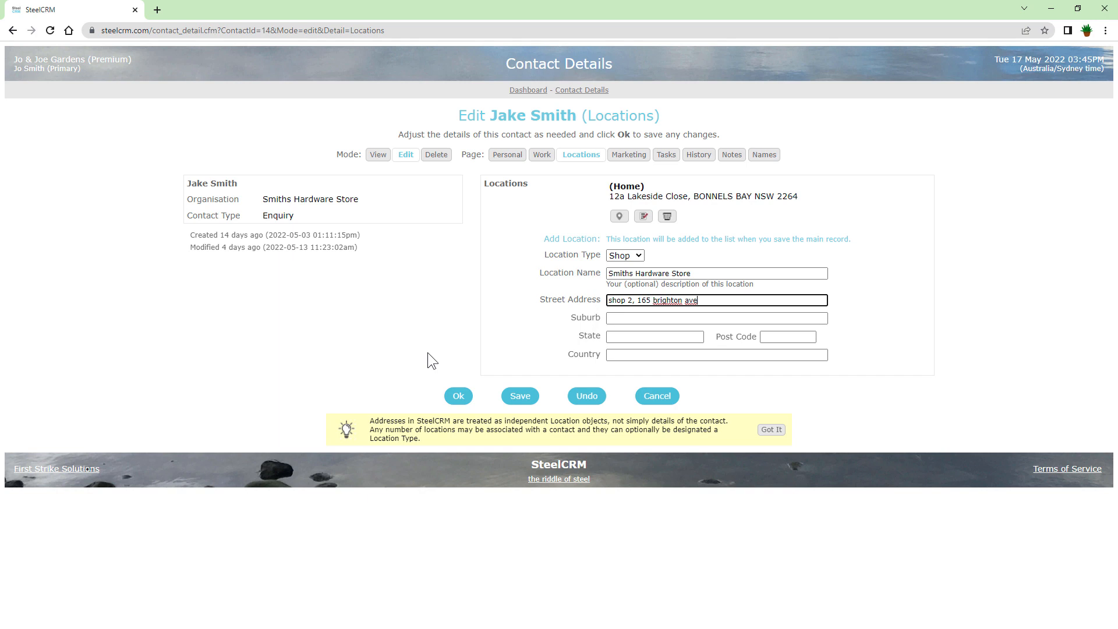
{"action": "left_click", "coordinate": [634, 318]}
{"action": "type", "text": "toronto"}
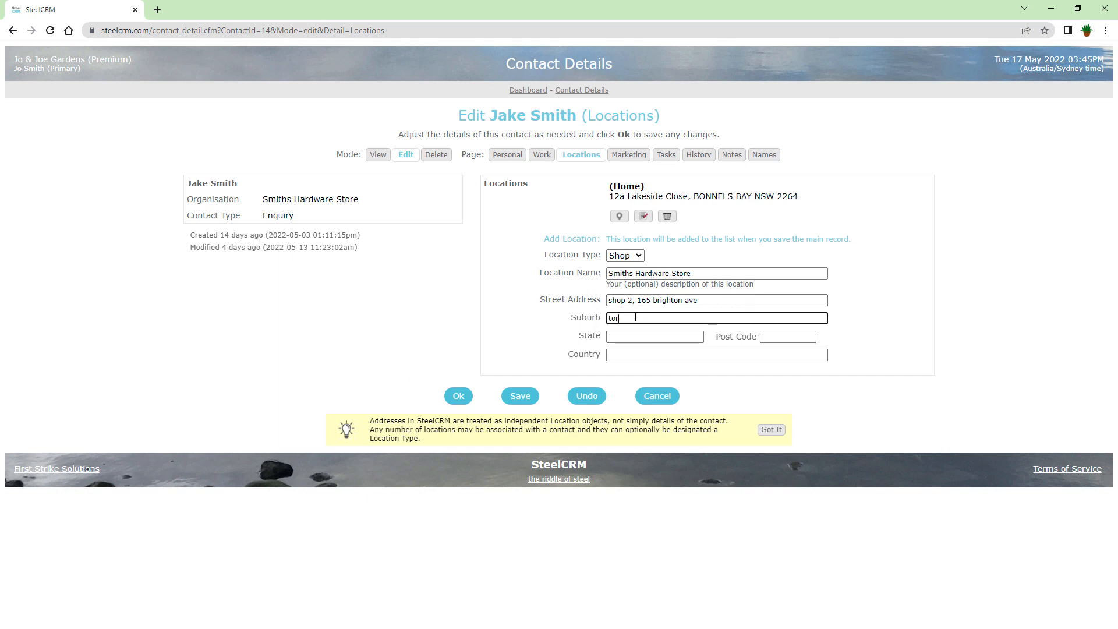
{"action": "key", "text": "Tab"}
{"action": "type", "text": "nsw"}
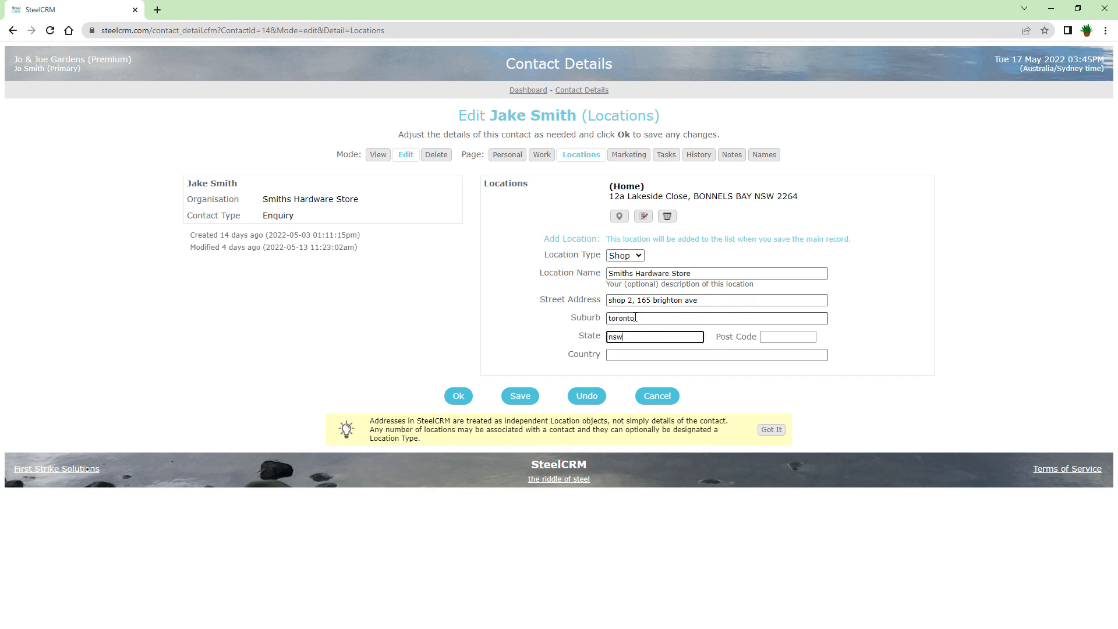
{"action": "key", "text": "Tab"}
{"action": "type", "text": "2283"}
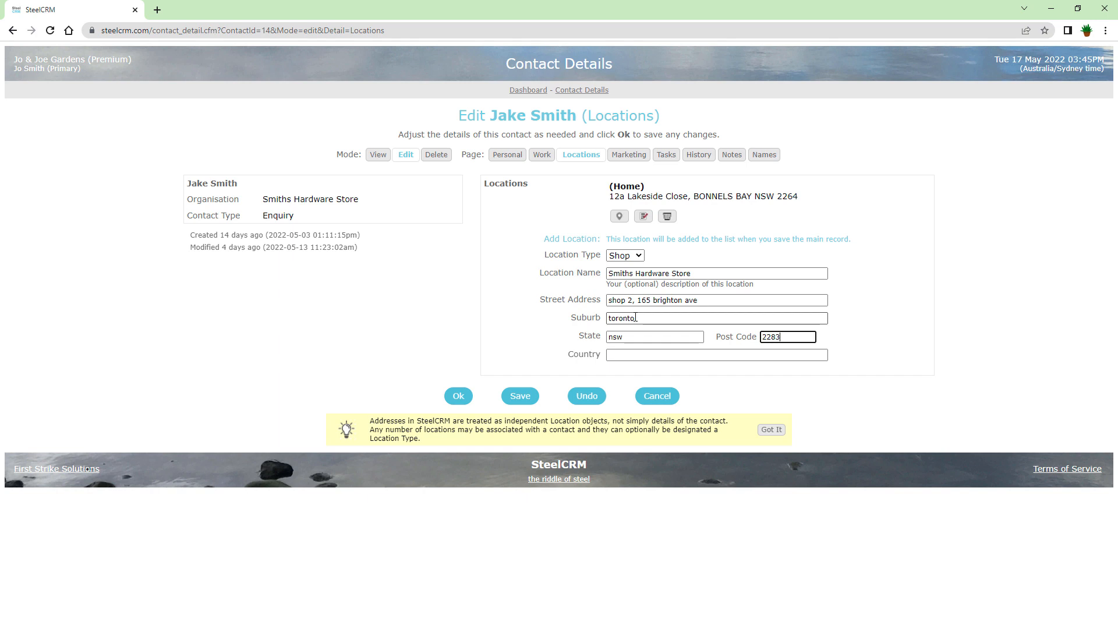
{"action": "left_click", "coordinate": [522, 391]}
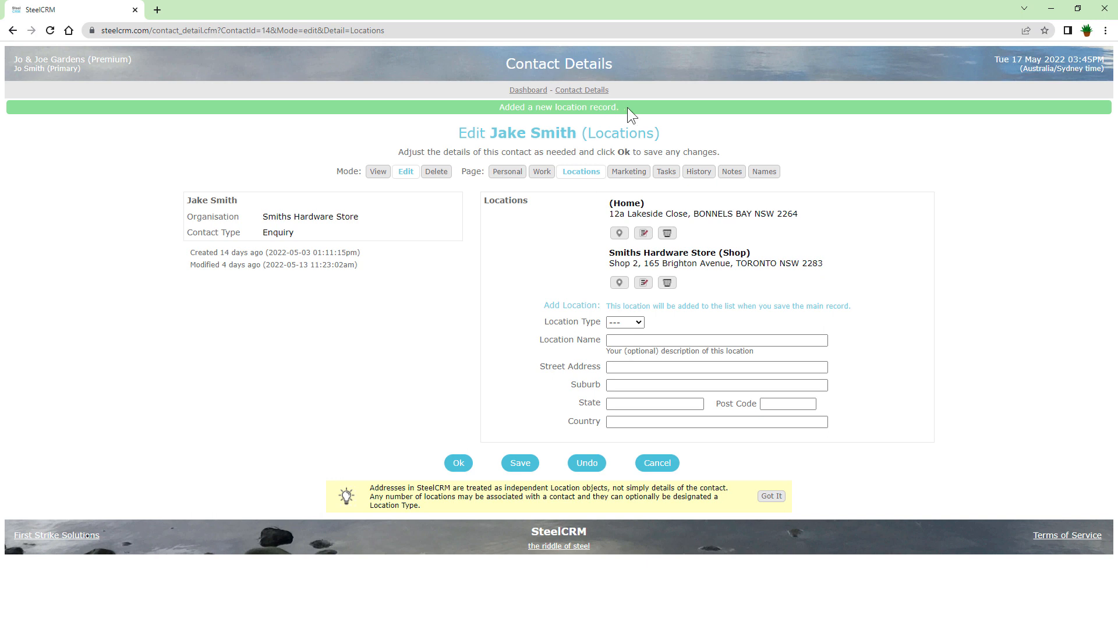
Save the Smiths Hardware Store contact with its new Shop location and go back to the Dashboard.
{"action": "left_click_drag", "start_coordinate": [611, 107], "coordinate": [452, 114]}
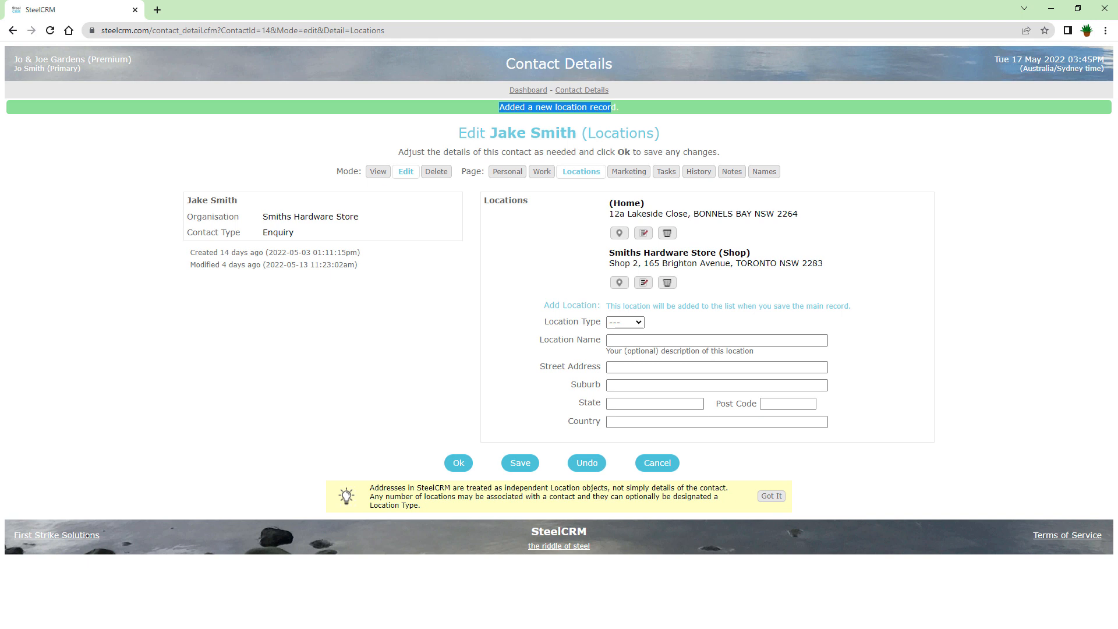
{"action": "left_click", "coordinate": [458, 463]}
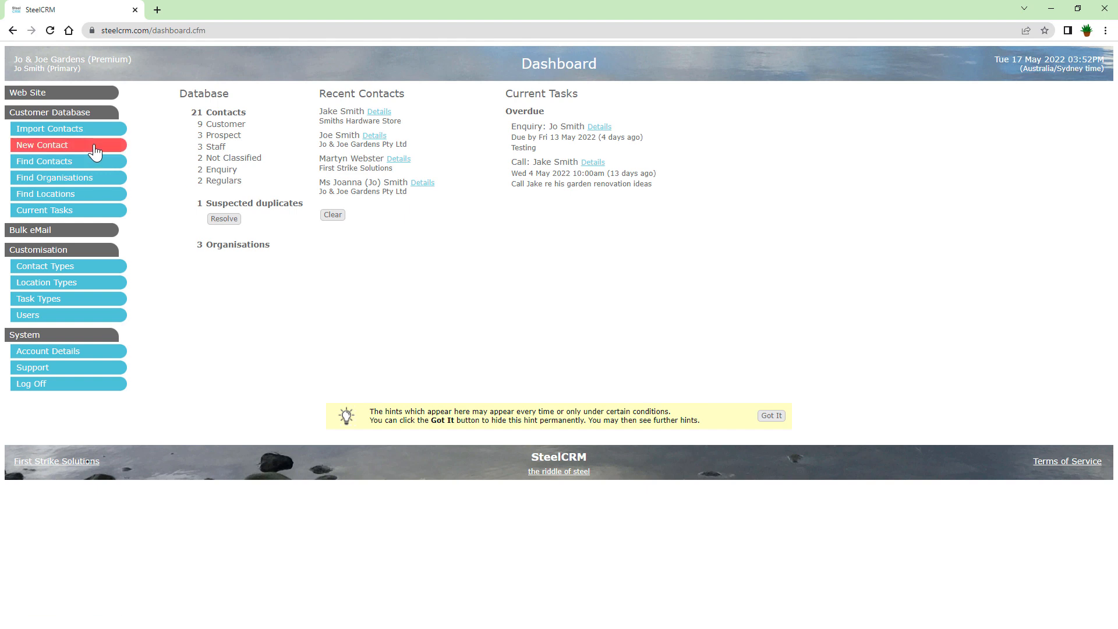
On a New Contact form, enter the contact's first and last name and organisation Smith's Hardware.
{"action": "left_click", "coordinate": [95, 145]}
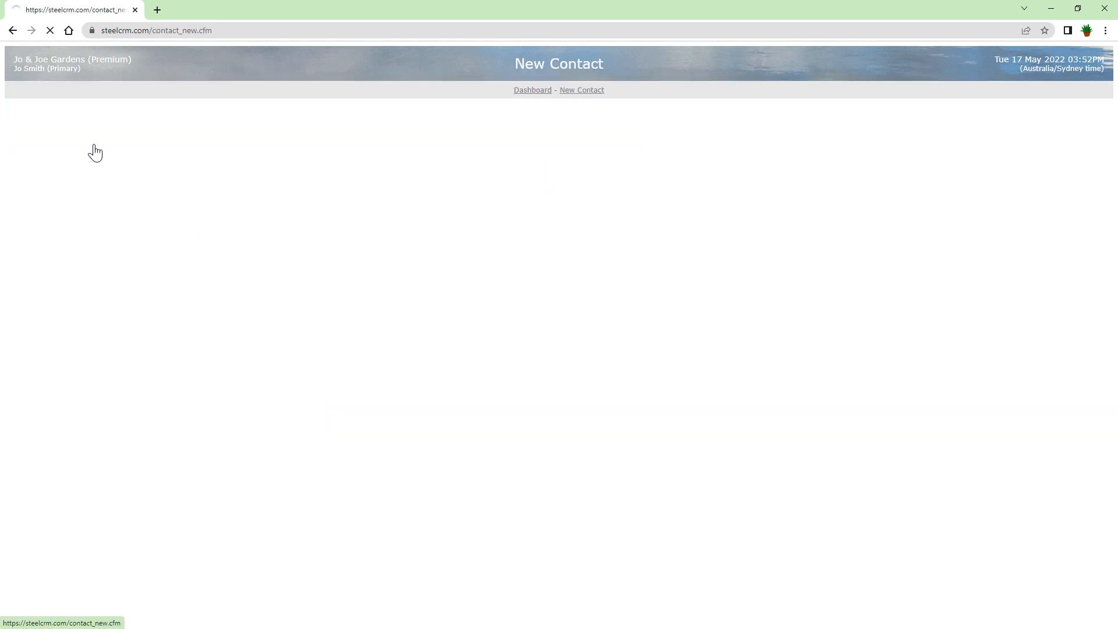
{"action": "left_click", "coordinate": [549, 184]}
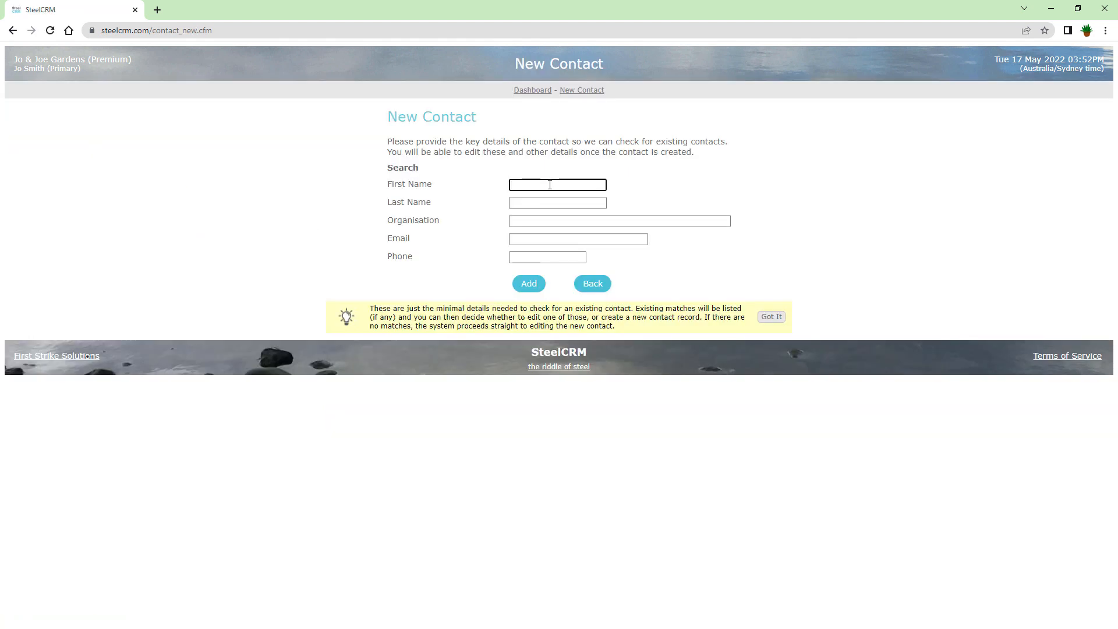
{"action": "key", "text": "Tab"}
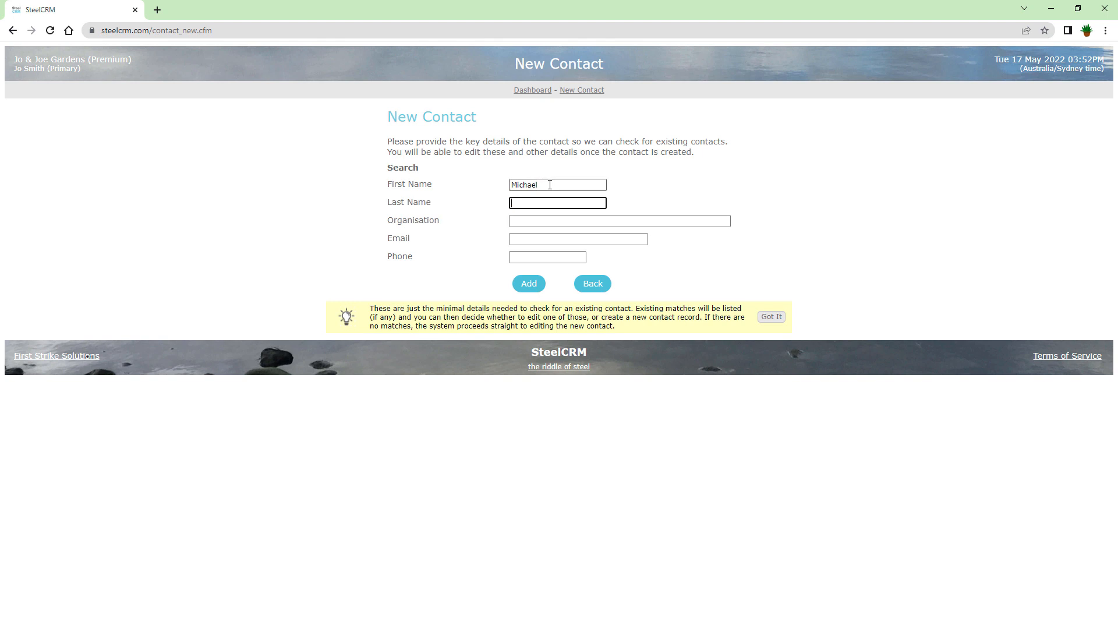
{"action": "key", "text": "Tab"}
{"action": "type", "text": "S"}
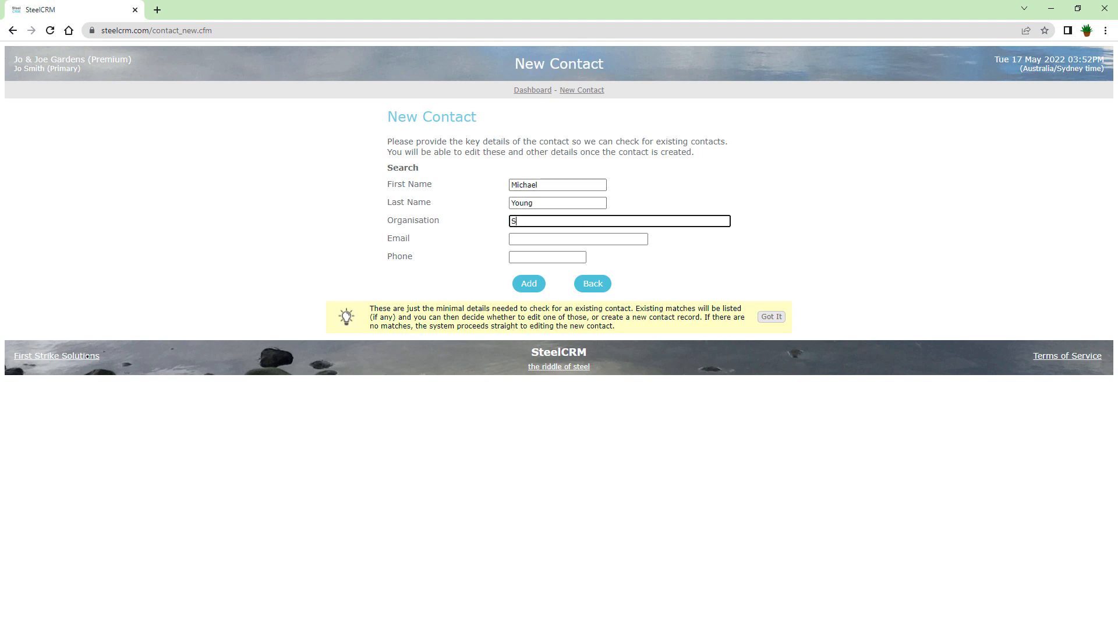
{"action": "type", "text": "mith's Hardware"}
Add the new contact, then start a Shop location on its Locations page.
{"action": "left_click", "coordinate": [529, 285]}
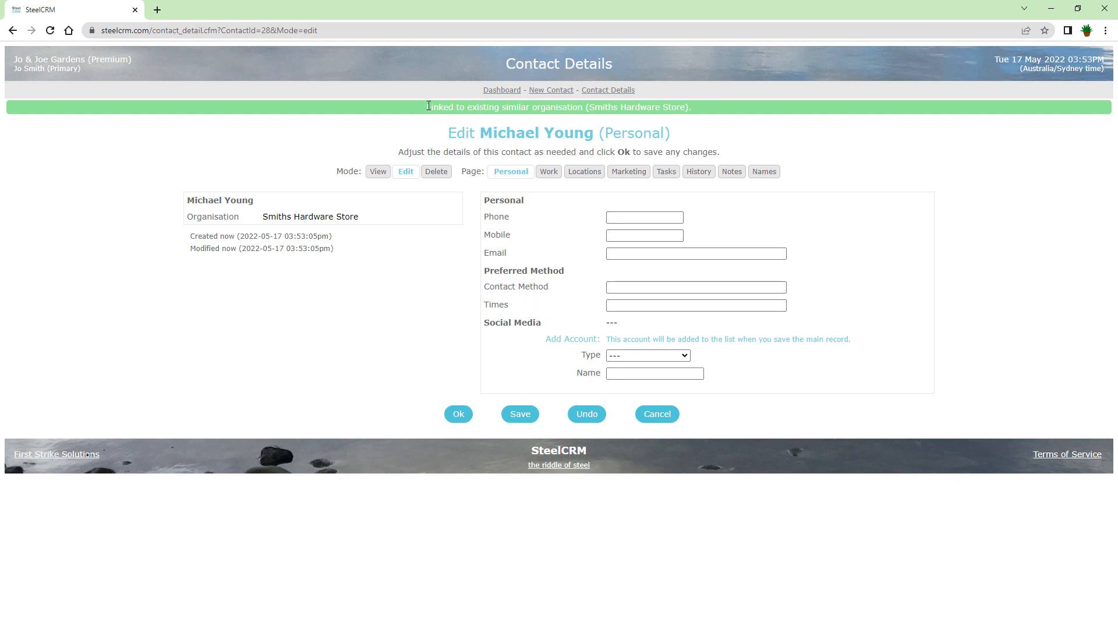
{"action": "left_click_drag", "start_coordinate": [428, 106], "coordinate": [697, 113]}
{"action": "left_click", "coordinate": [592, 176]}
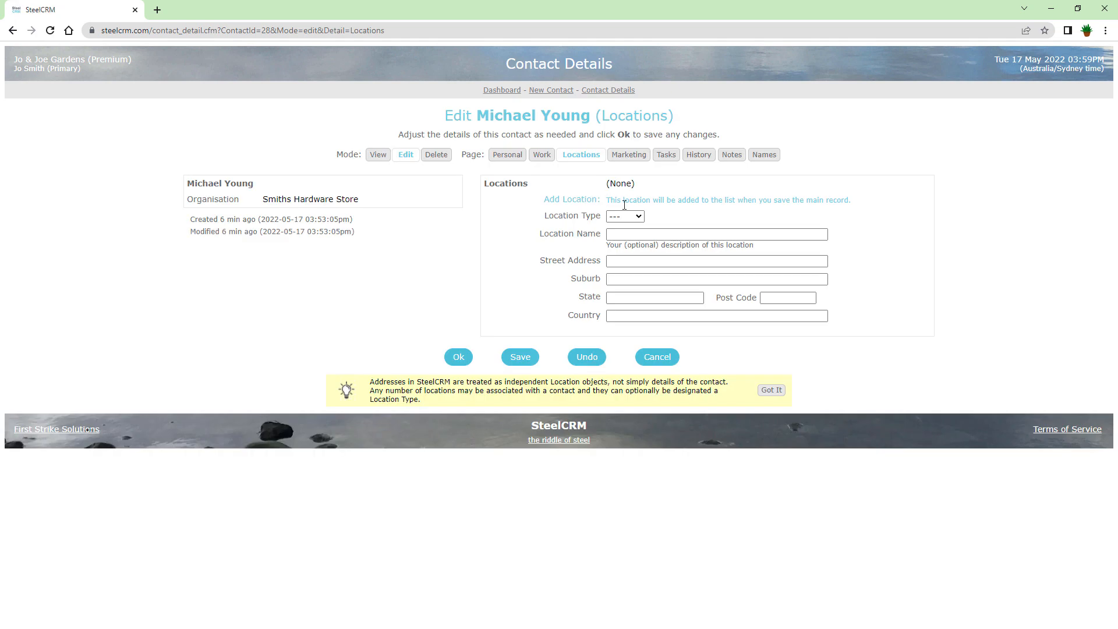
{"action": "left_click", "coordinate": [625, 216]}
{"action": "left_click", "coordinate": [622, 278]}
Save the Shop location named Smiths Hardware Store with suburb toronto, state nsw, post code 2283.
{"action": "left_click", "coordinate": [634, 237]}
{"action": "type", "text": "Smiths Hardware Store"}
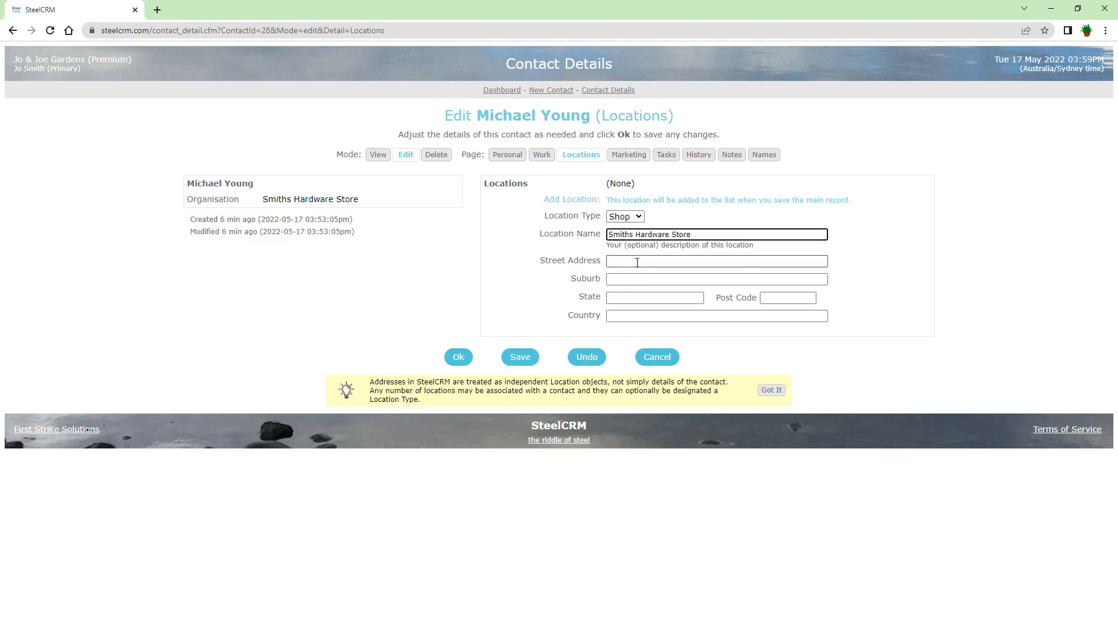
{"action": "left_click", "coordinate": [636, 262]}
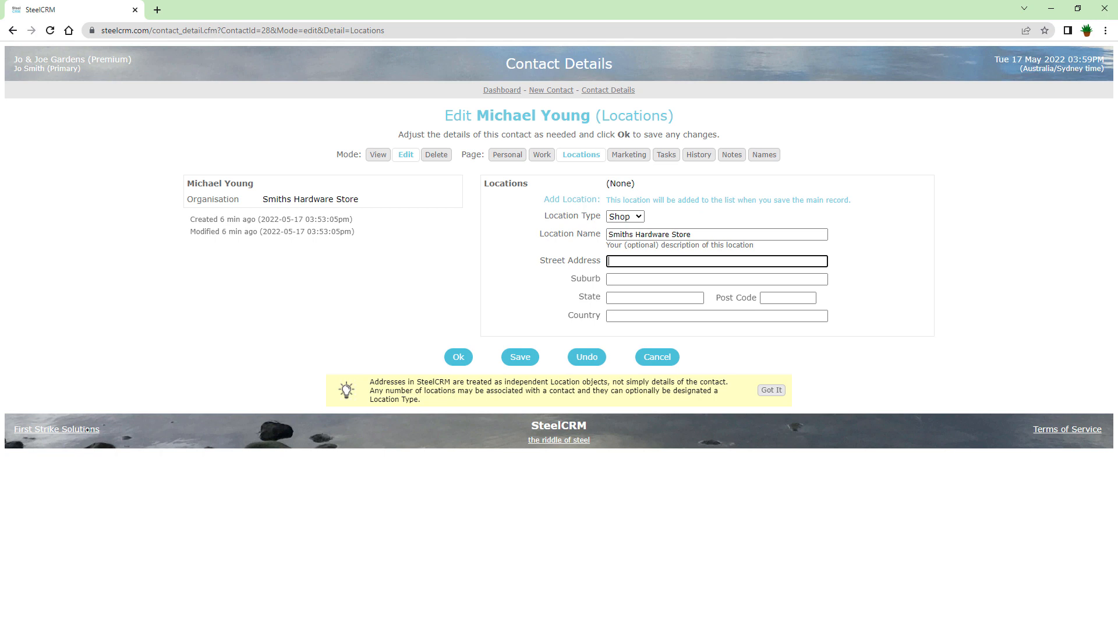
{"action": "left_click", "coordinate": [620, 277]}
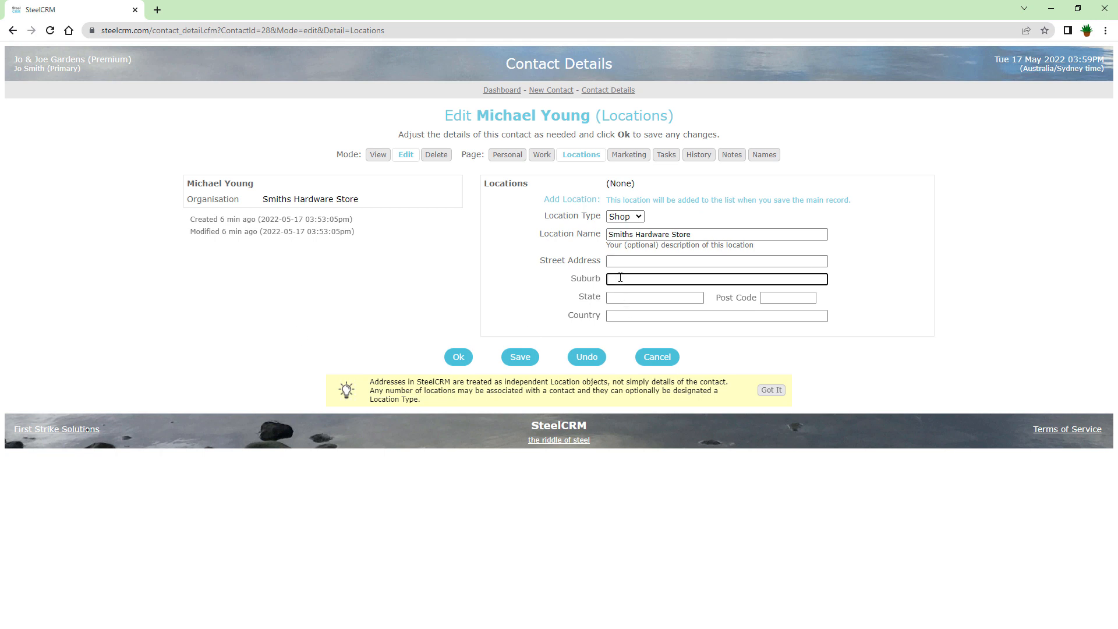
{"action": "type", "text": "toronto"}
{"action": "key", "text": "Tab"}
{"action": "type", "text": "n"}
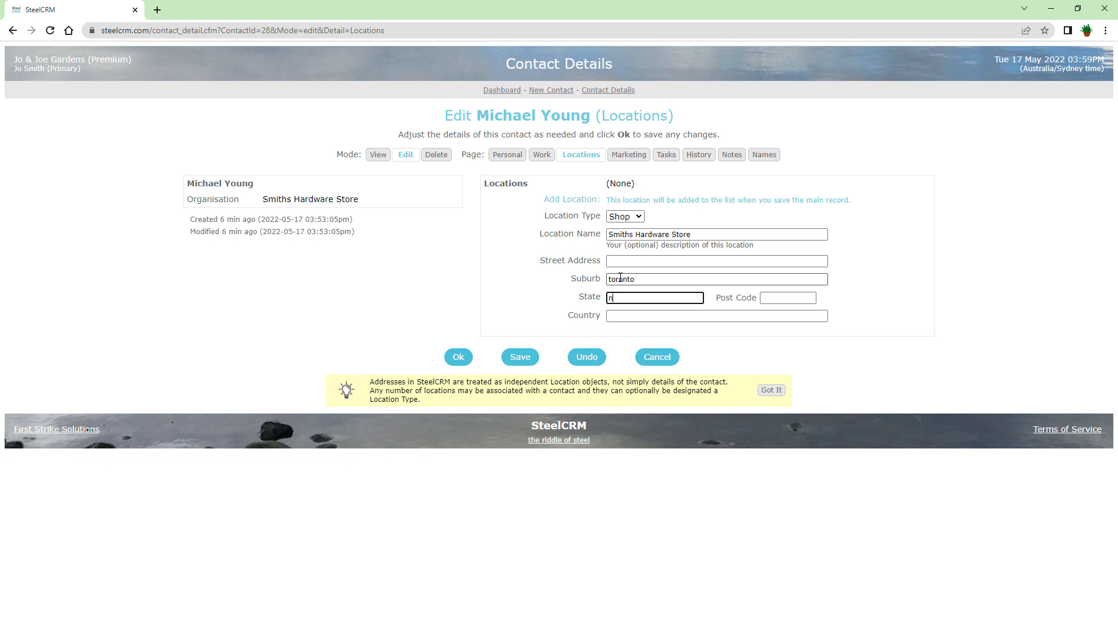
{"action": "type", "text": "sw"}
{"action": "key", "text": "Tab"}
{"action": "type", "text": "2283"}
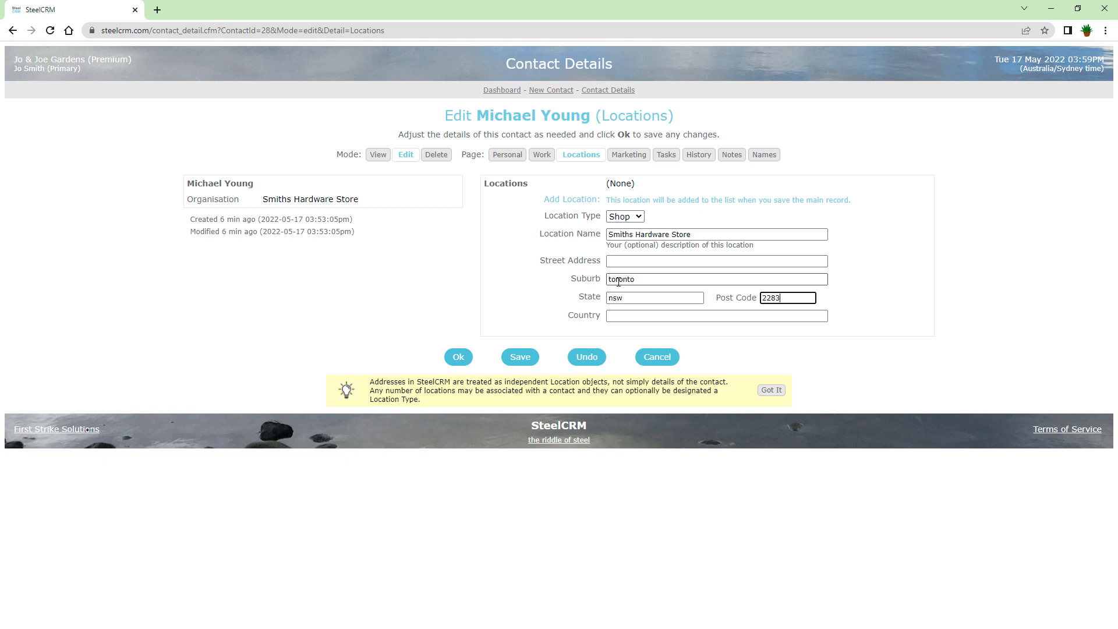
{"action": "left_click", "coordinate": [521, 356]}
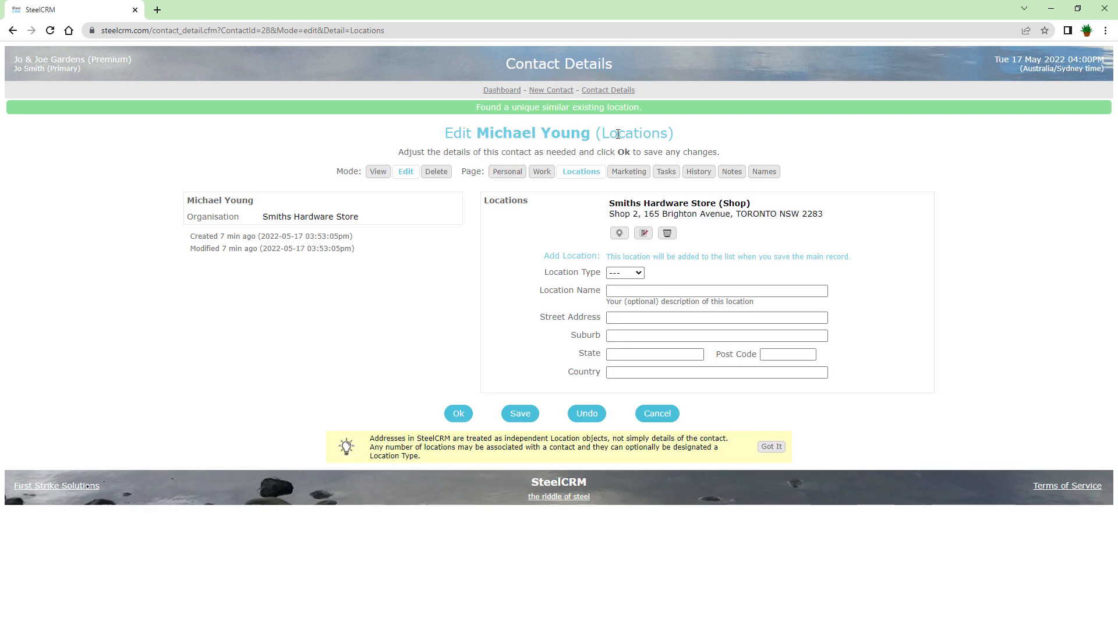
Add a new Home-type location and paste the contact's full home address into Street Address.
{"action": "left_click_drag", "start_coordinate": [644, 106], "coordinate": [473, 108]}
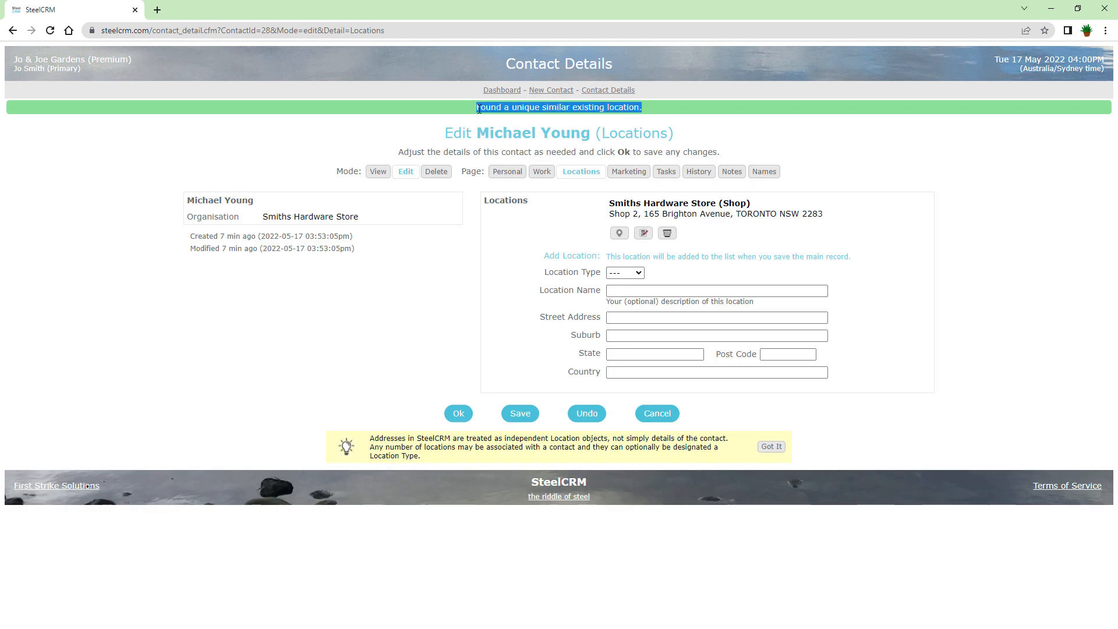
{"action": "left_click", "coordinate": [351, 305]}
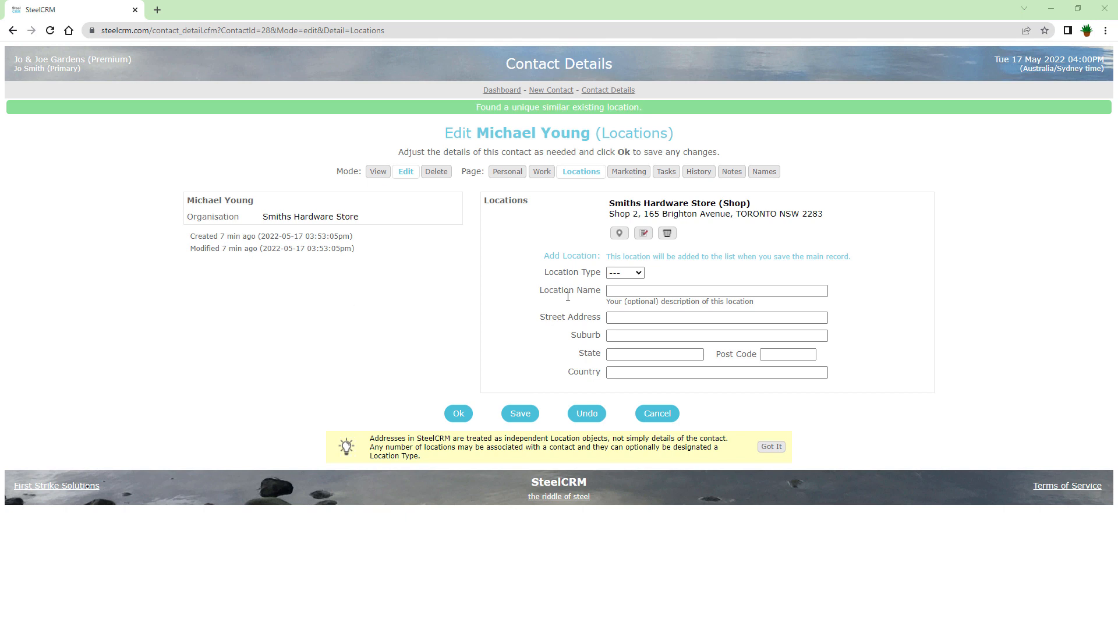
{"action": "left_click", "coordinate": [638, 274]}
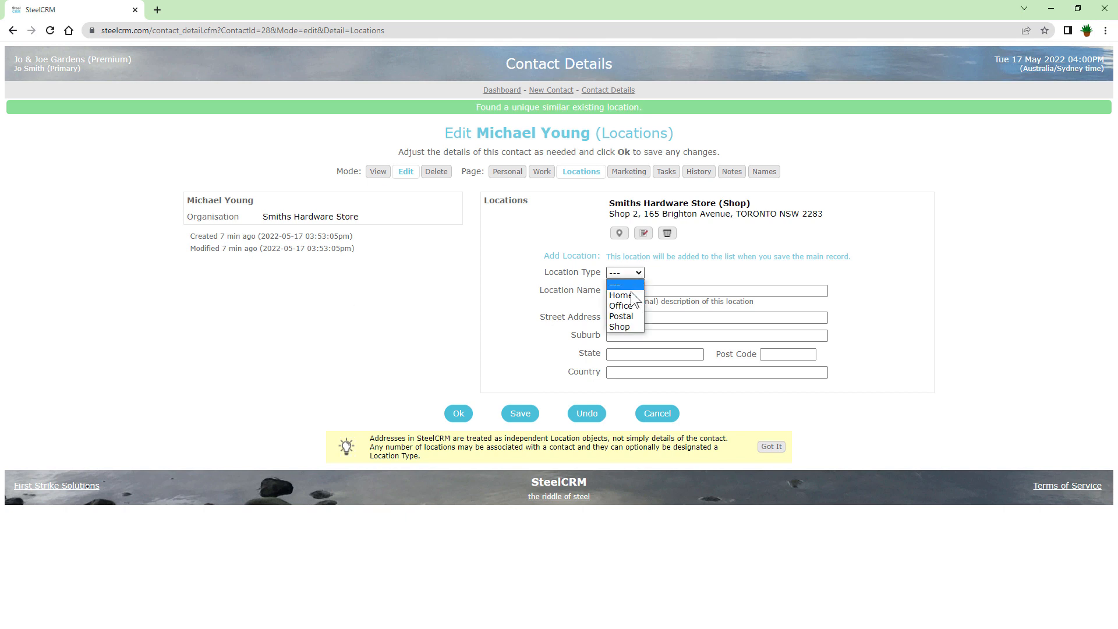
{"action": "left_click", "coordinate": [632, 296]}
{"action": "left_click", "coordinate": [630, 317]}
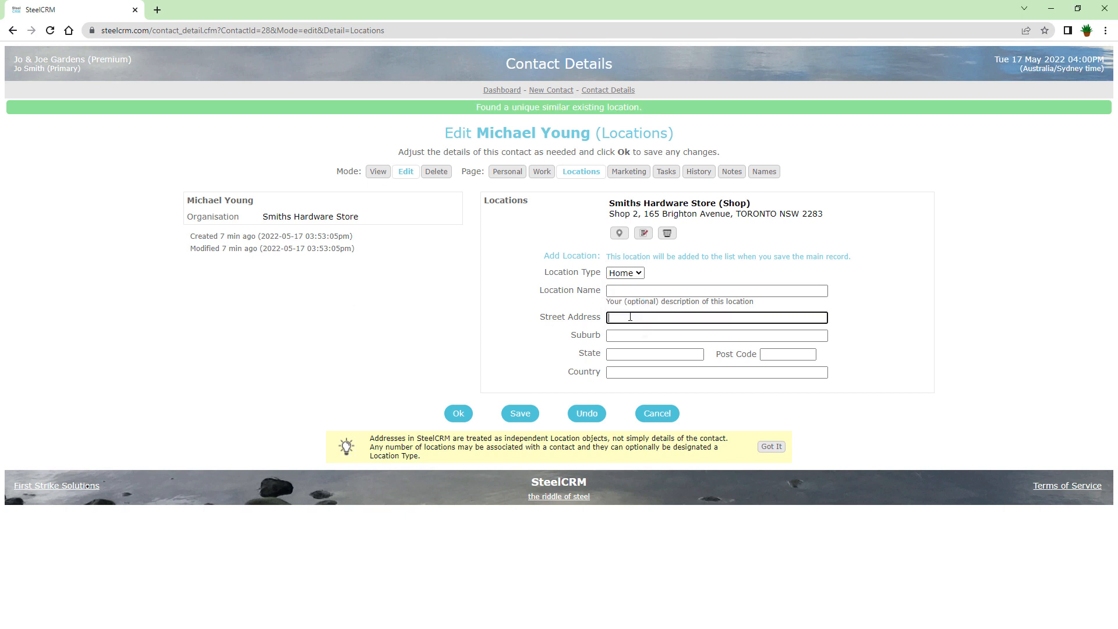
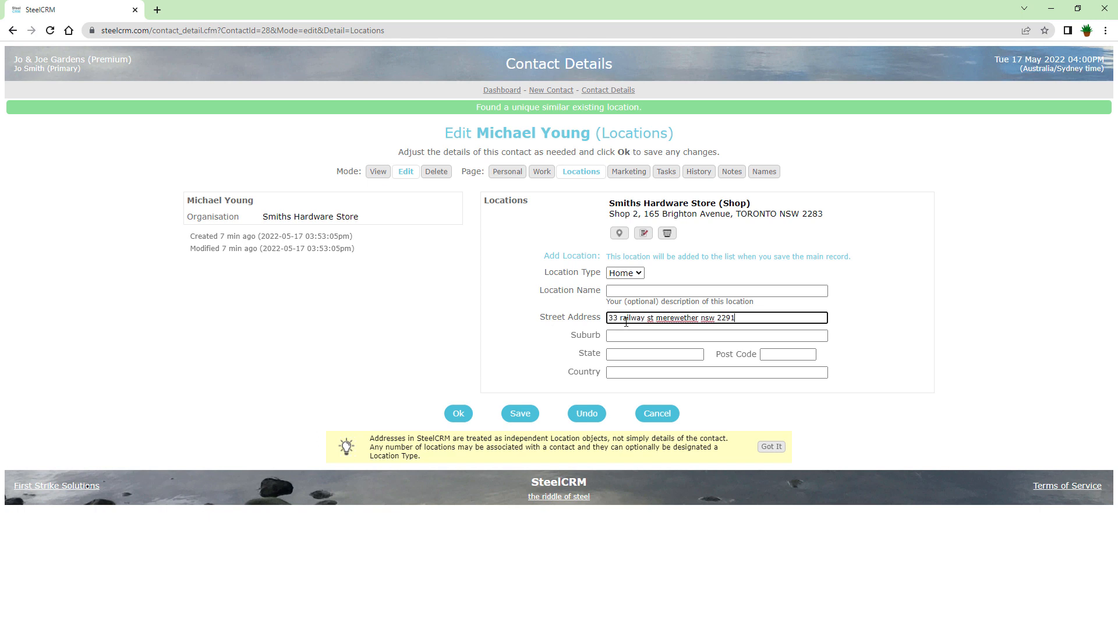
Save the Home location, review its details, and accept them to return to the contact.
{"action": "left_click", "coordinate": [524, 419]}
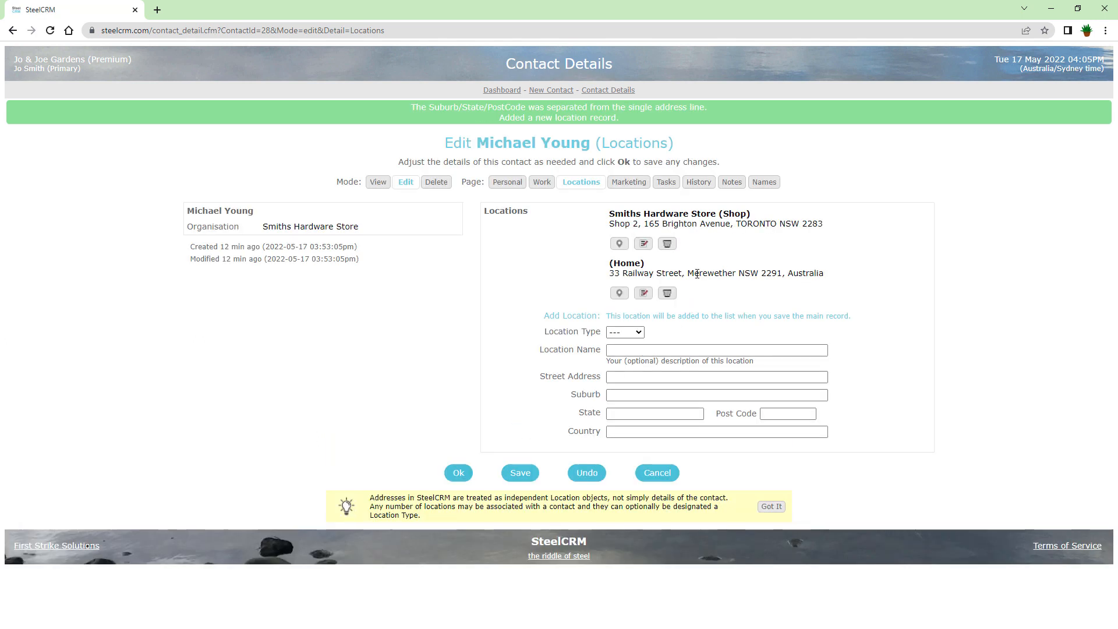
{"action": "left_click", "coordinate": [644, 294]}
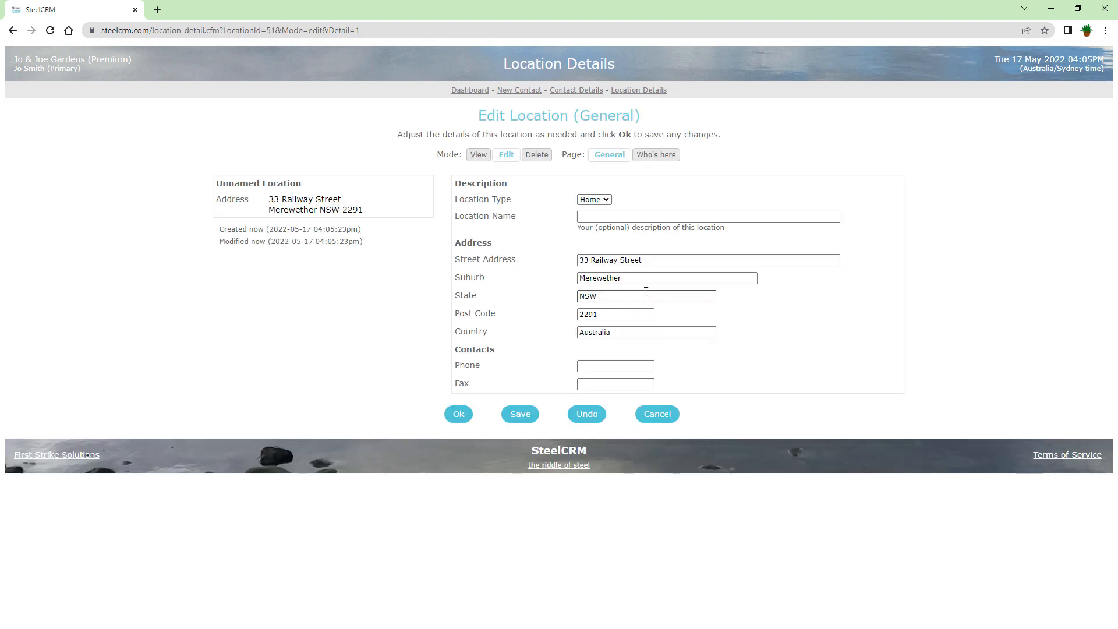
{"action": "left_click", "coordinate": [456, 418]}
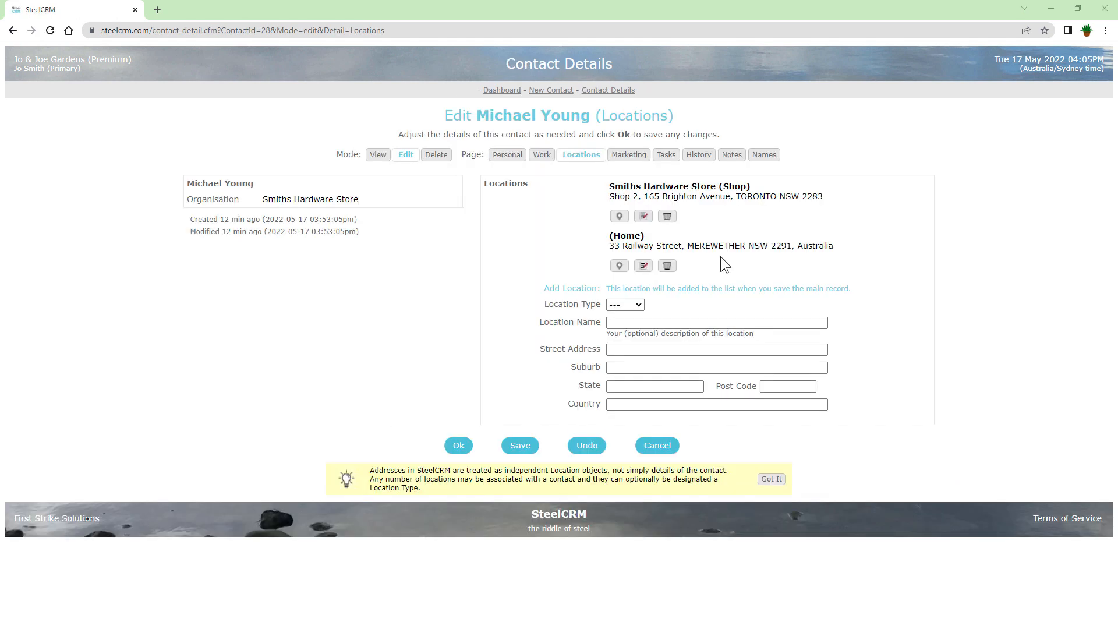
Unlink the Home location, then re-paste its address and save to link it again.
{"action": "left_click", "coordinate": [668, 267]}
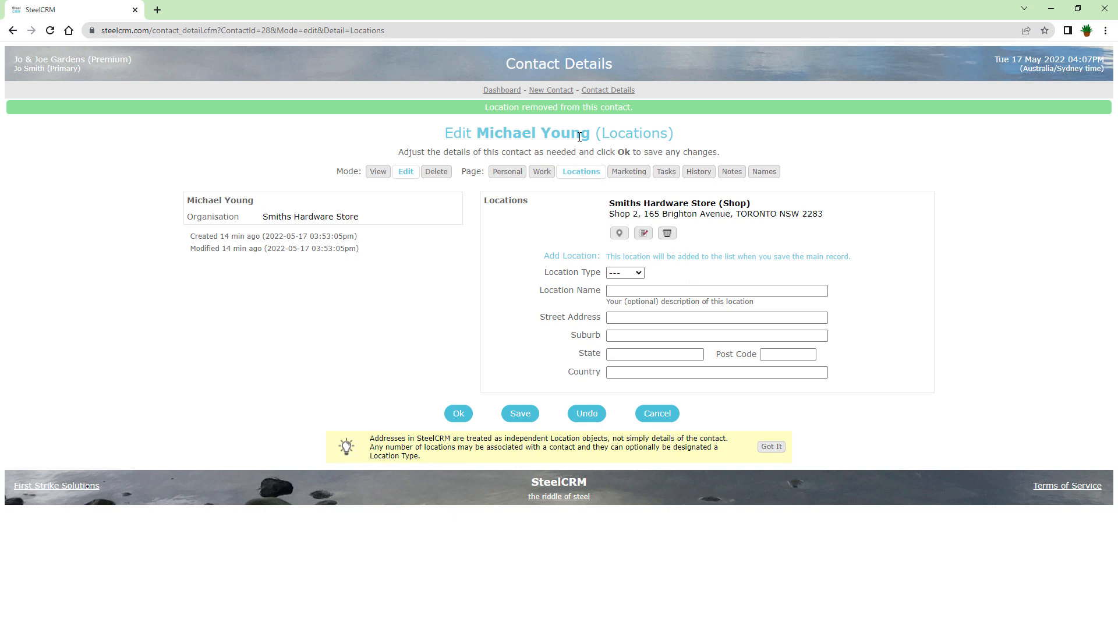
{"action": "left_click_drag", "start_coordinate": [635, 110], "coordinate": [461, 112]}
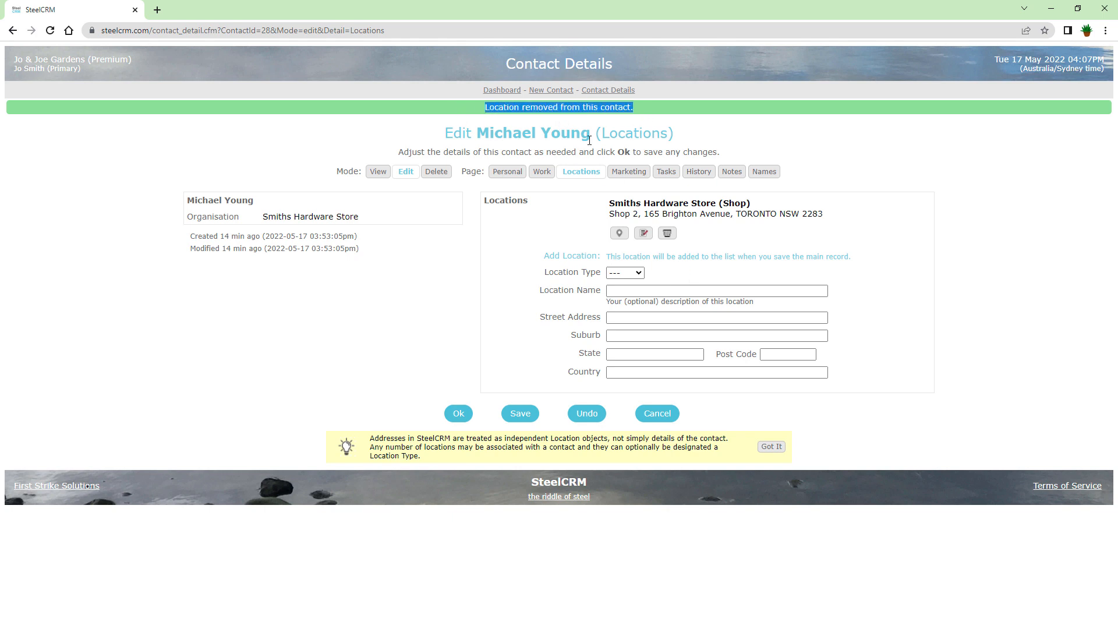
{"action": "left_click", "coordinate": [620, 319]}
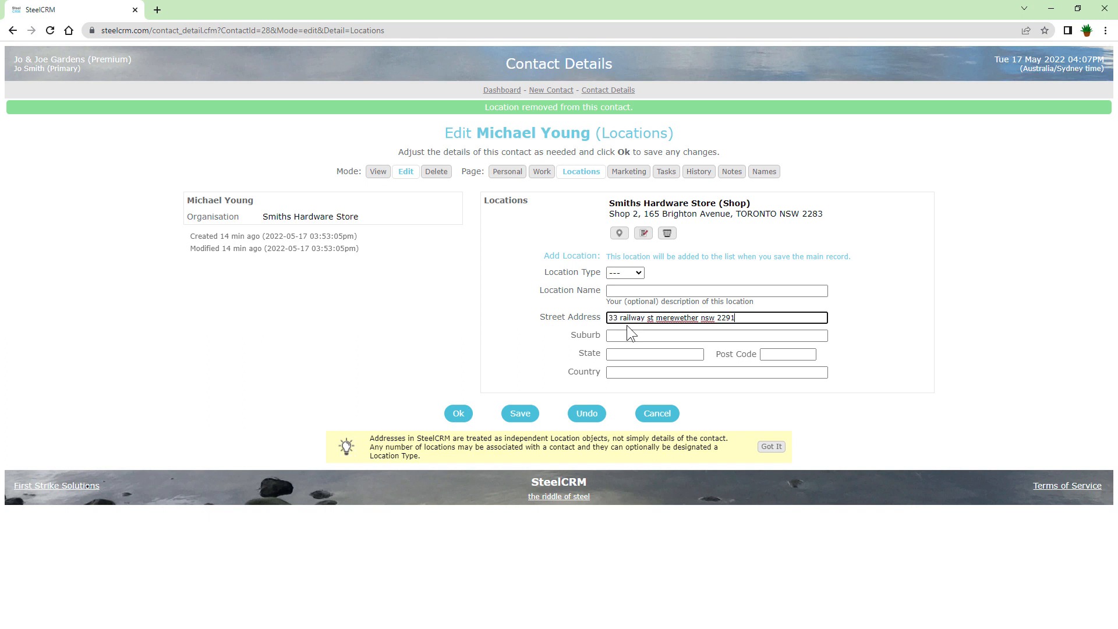
{"action": "left_click", "coordinate": [519, 414]}
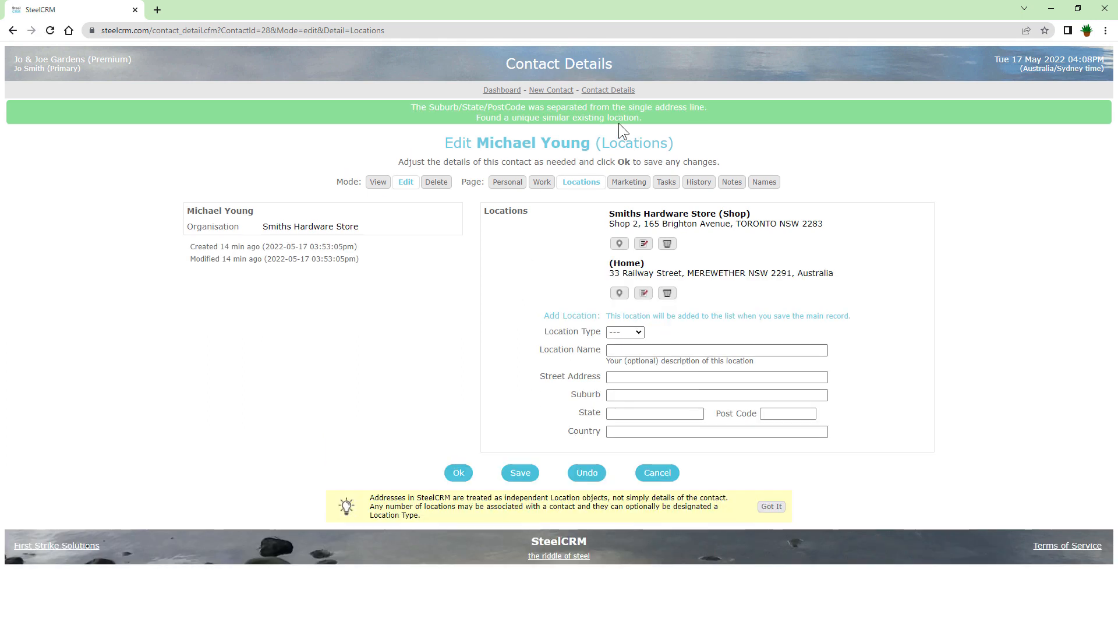
{"action": "left_click_drag", "start_coordinate": [648, 117], "coordinate": [386, 103]}
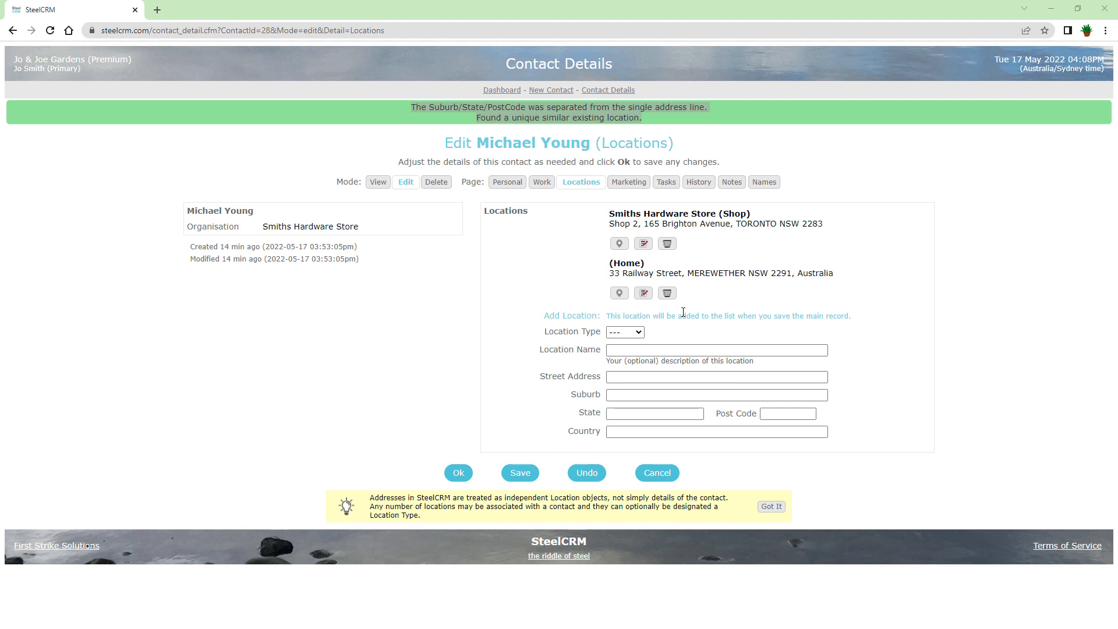
Switch the Home location record to Delete mode and confirm, leaving only the Shop location.
{"action": "left_click", "coordinate": [646, 298]}
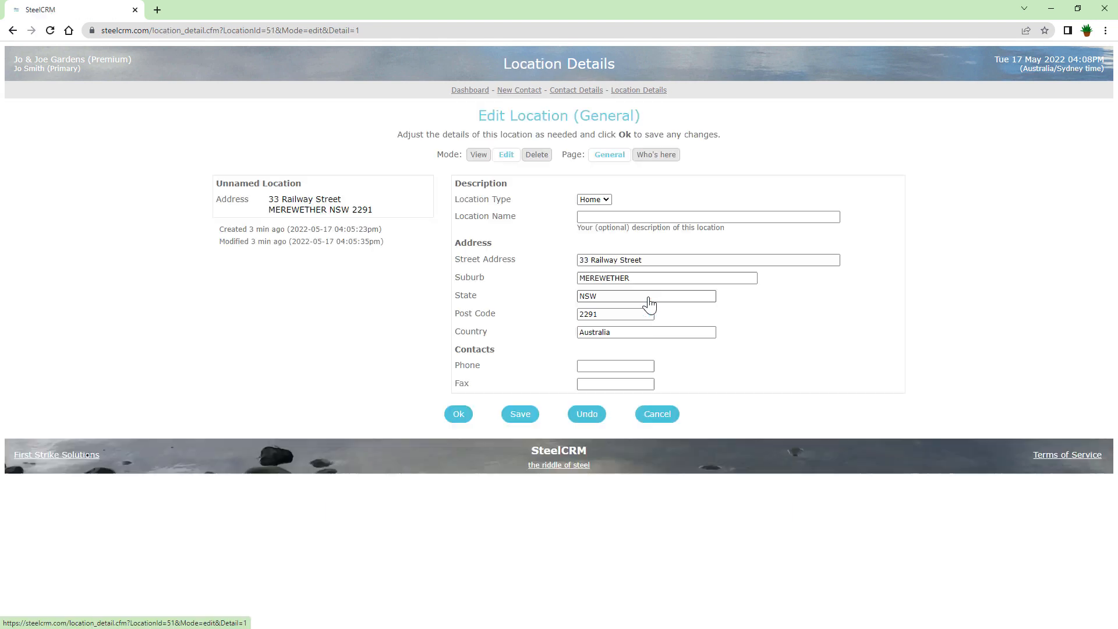
{"action": "left_click", "coordinate": [544, 156]}
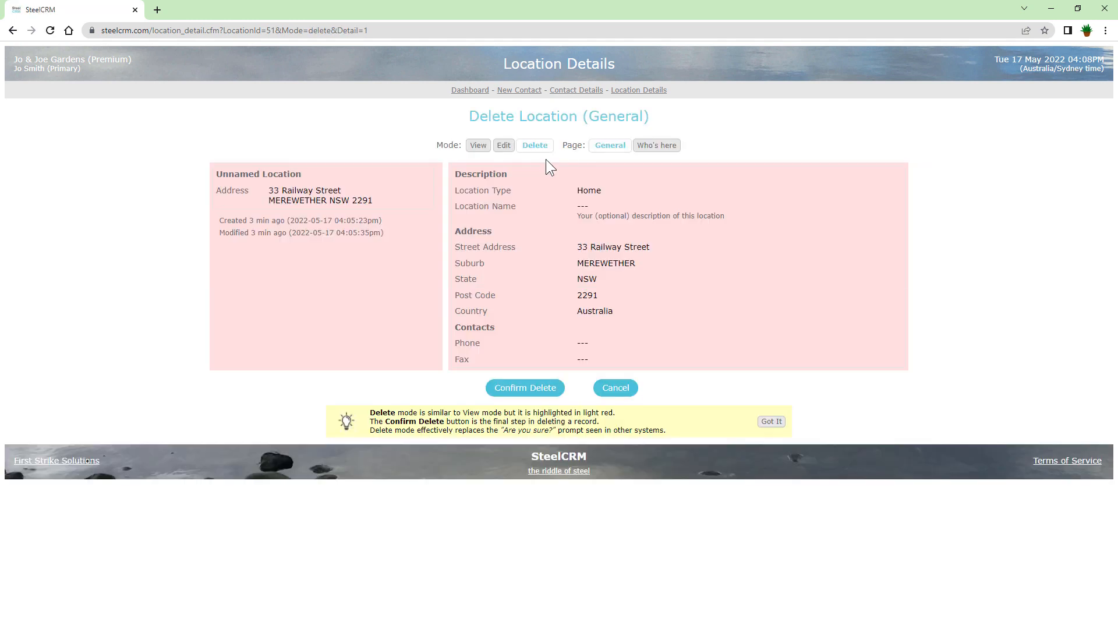
{"action": "left_click", "coordinate": [539, 394]}
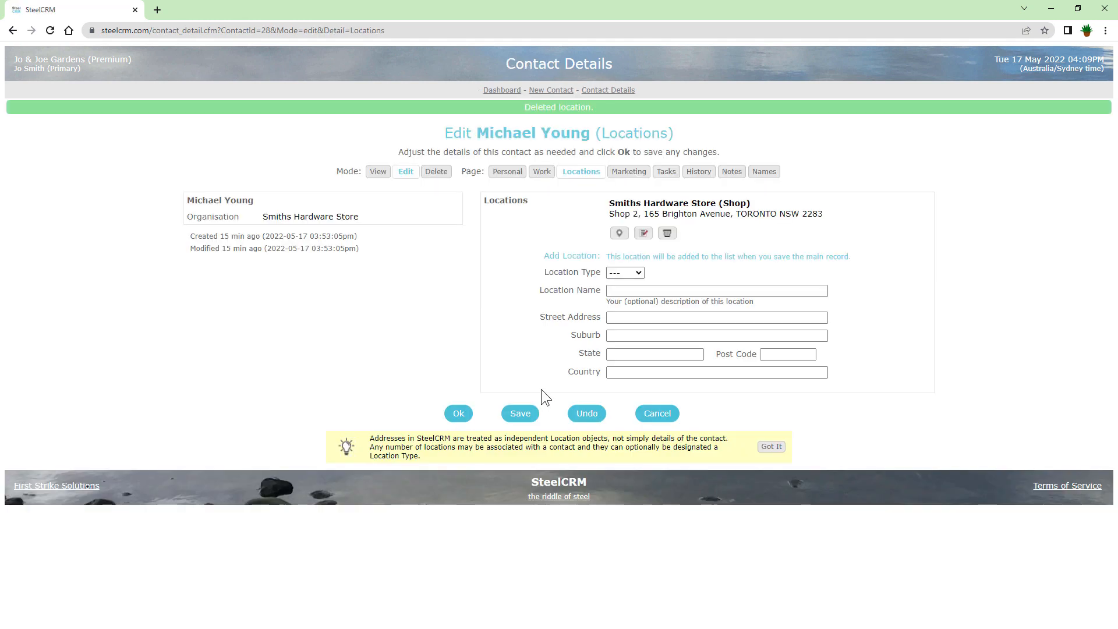